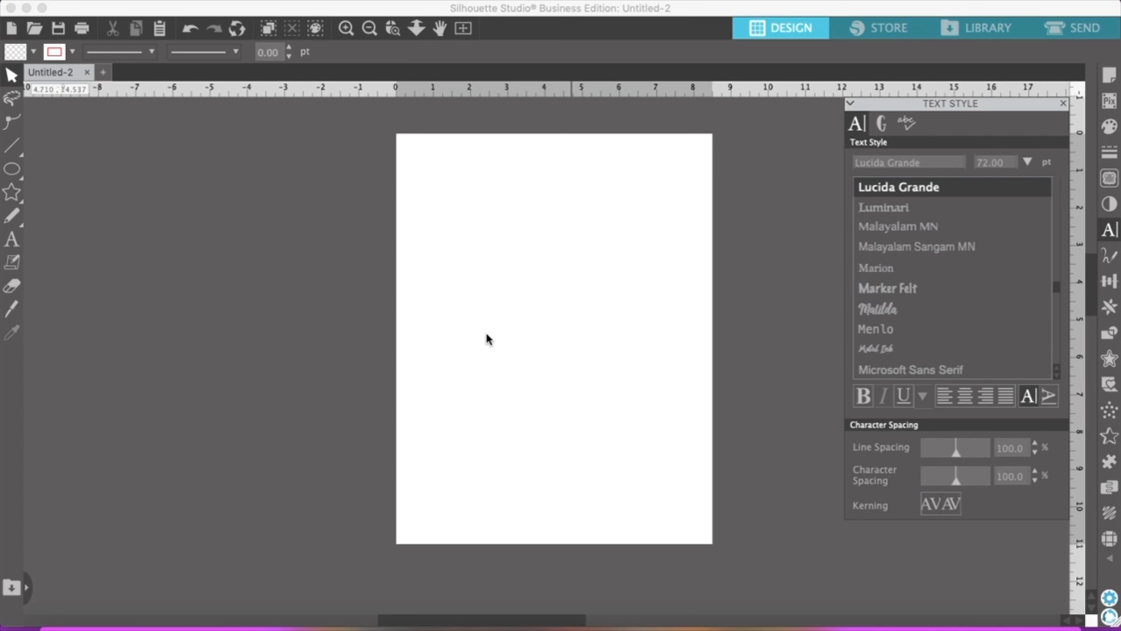
- Add the text "I Love You" in the upper part of the page
left_click(12, 239)
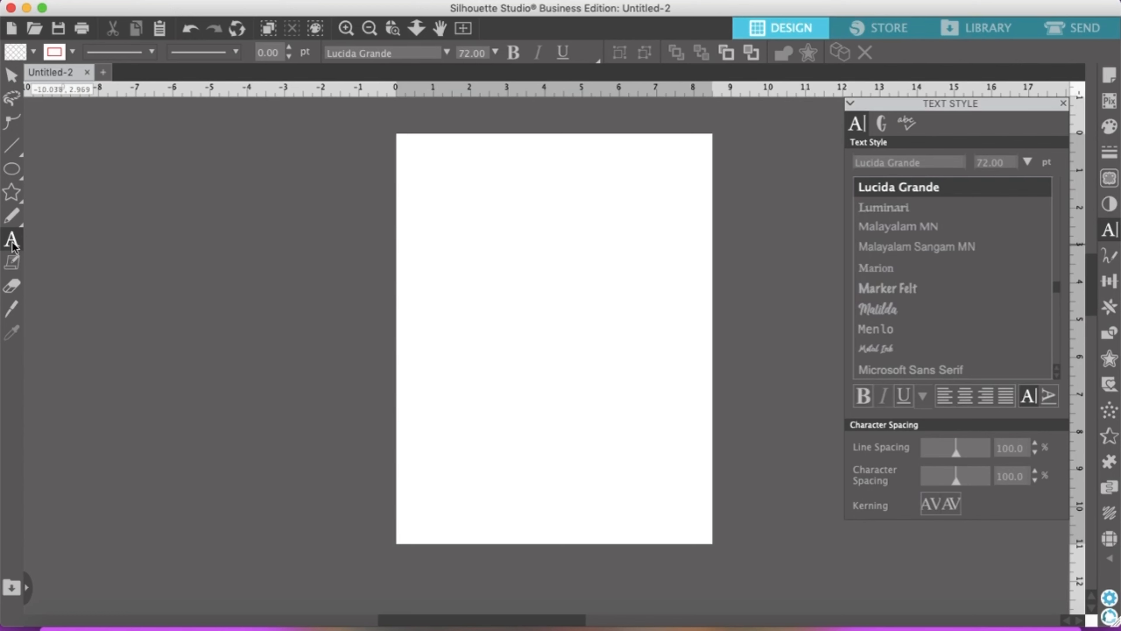
left_click(459, 274)
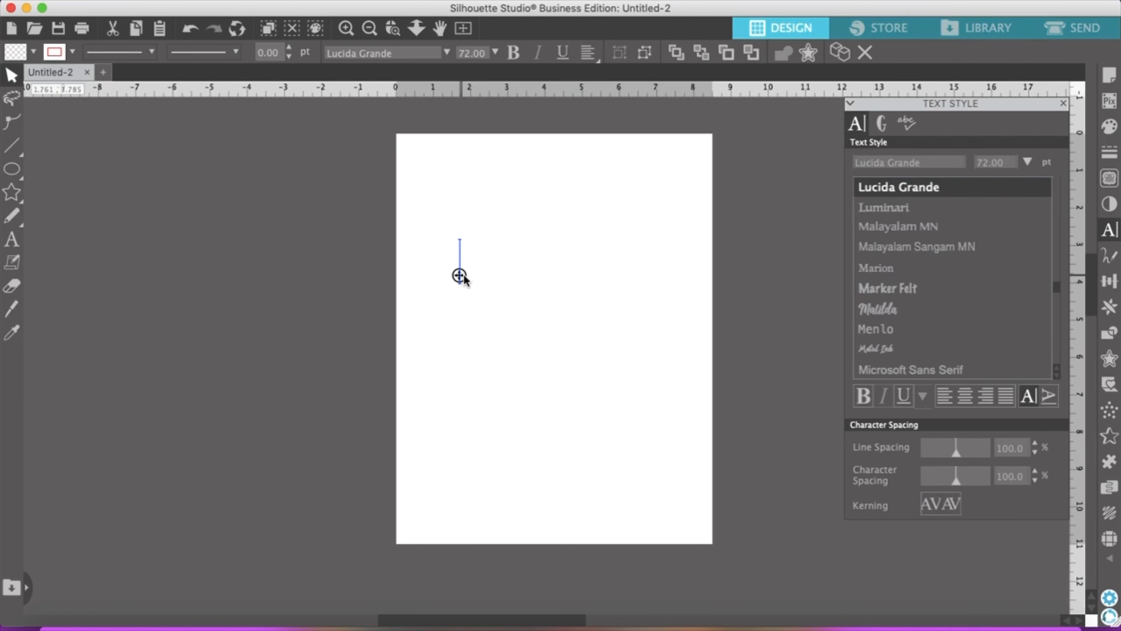
type("I LO")
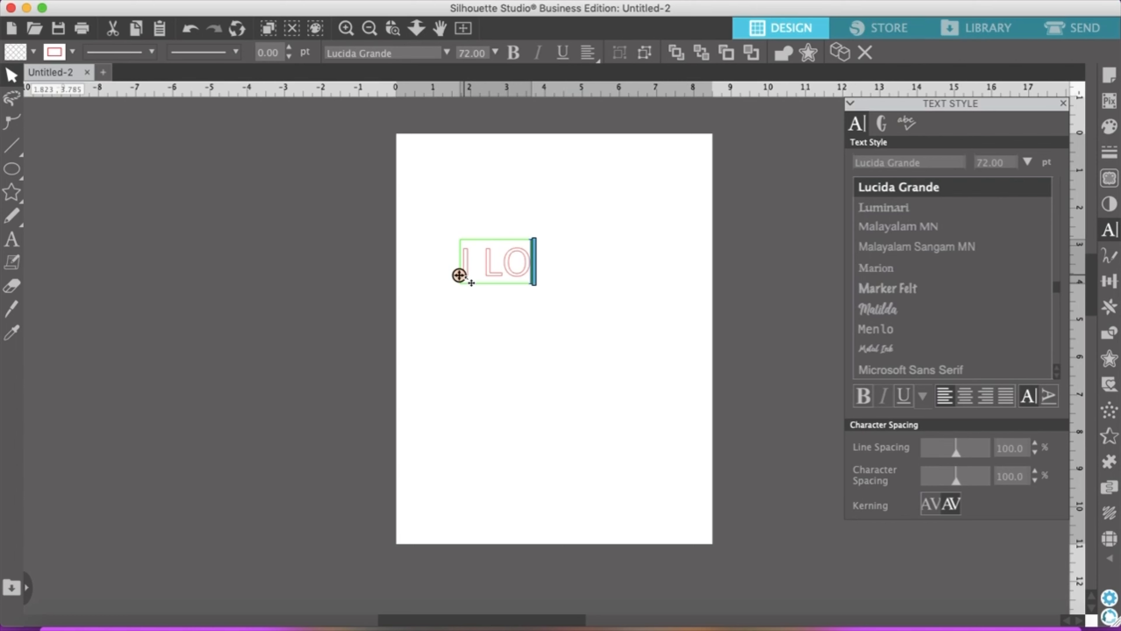
key("BackSpace")
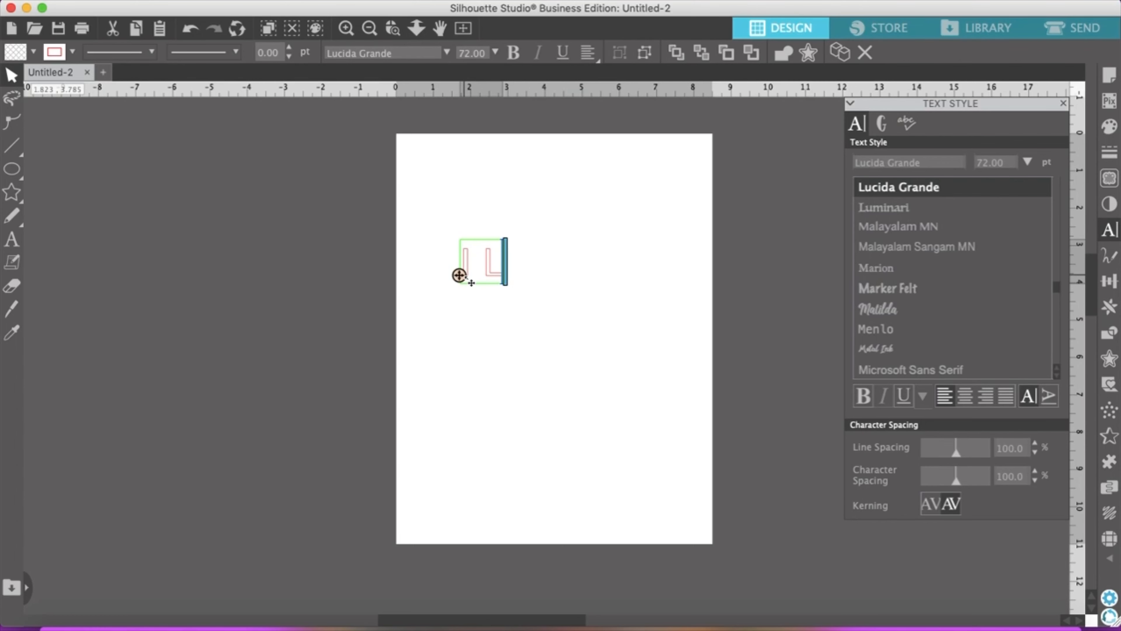
type("ove You")
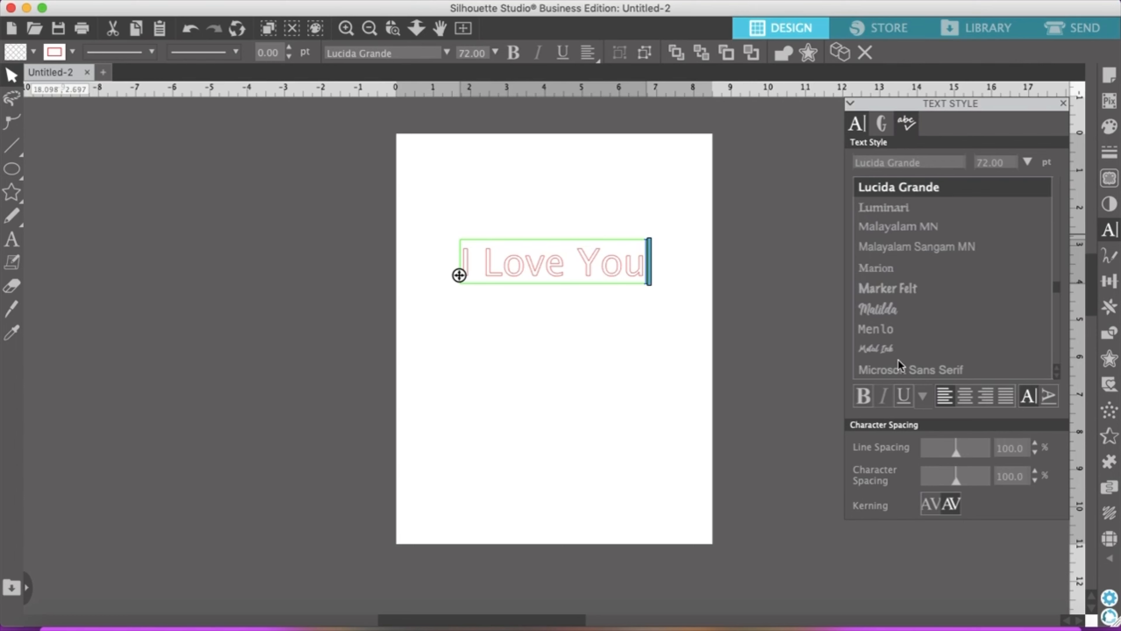
left_click(453, 218)
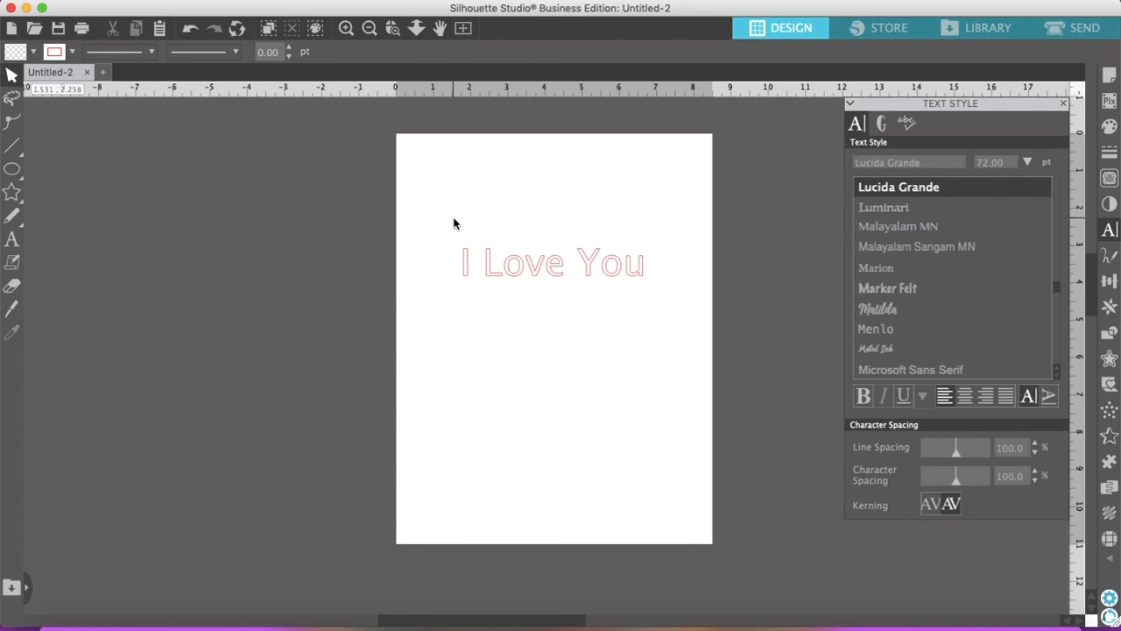
- Change the font of the "I Love You" text to Milkshake
left_click_drag(454, 217, 648, 288)
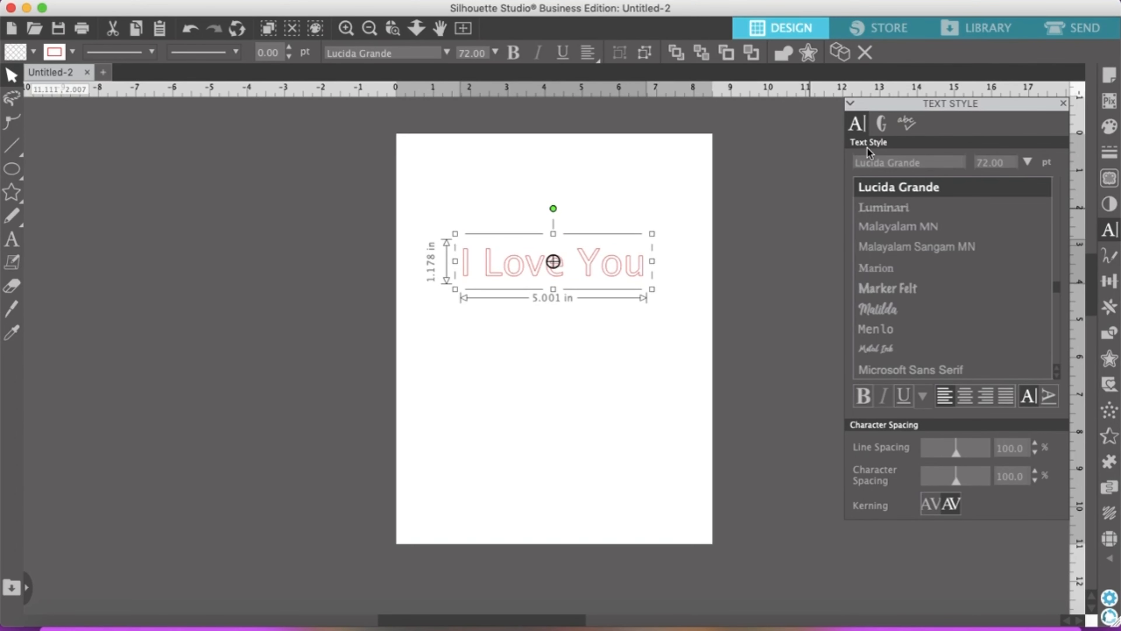
left_click(934, 162)
key("BackSpace")
key("BackSpace")
key("BackSpace")
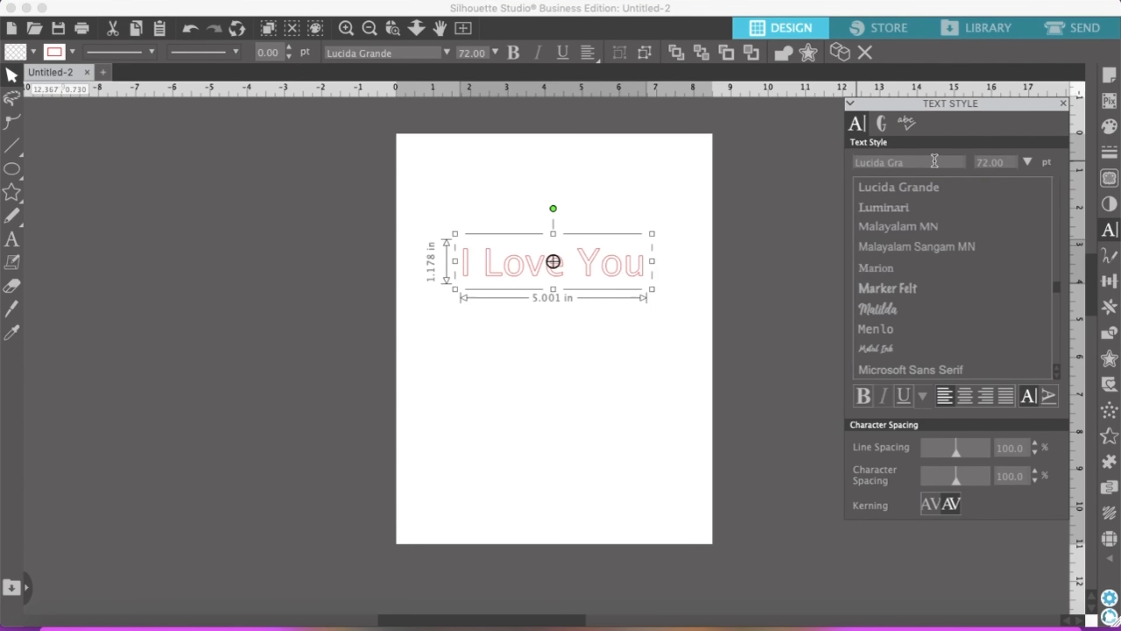
key("BackSpace")
key("BackSpace")
key("BackSpace")
key("BackSpace")
key("BackSpace")
key("BackSpace")
key("BackSpace")
key("BackSpace")
key("BackSpace")
key("BackSpace")
type("milkshake")
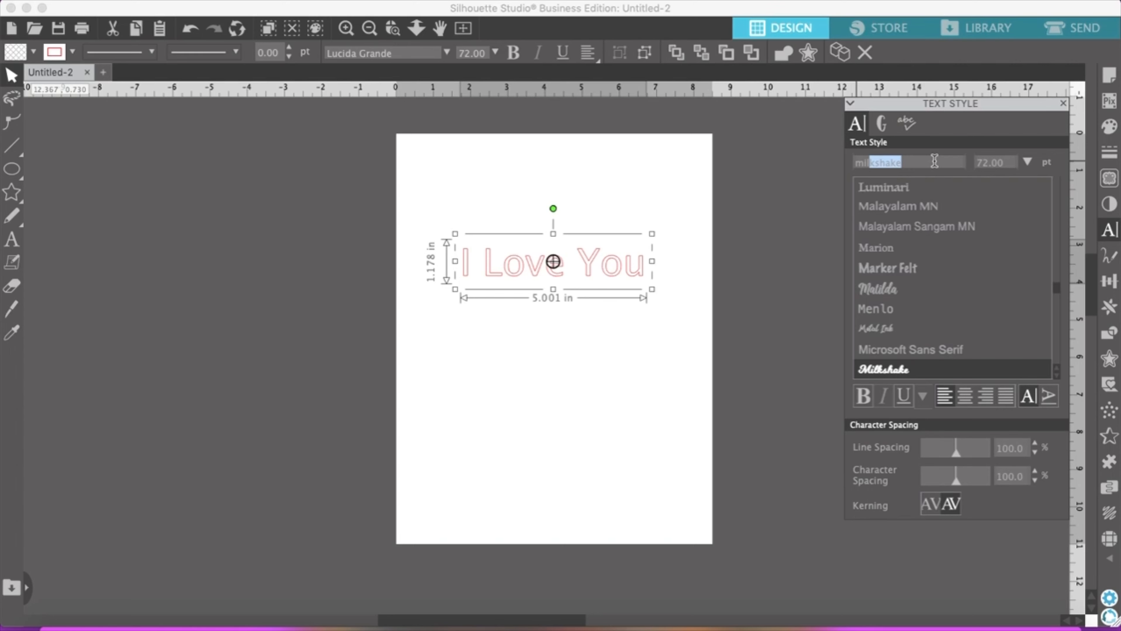
left_click(915, 371)
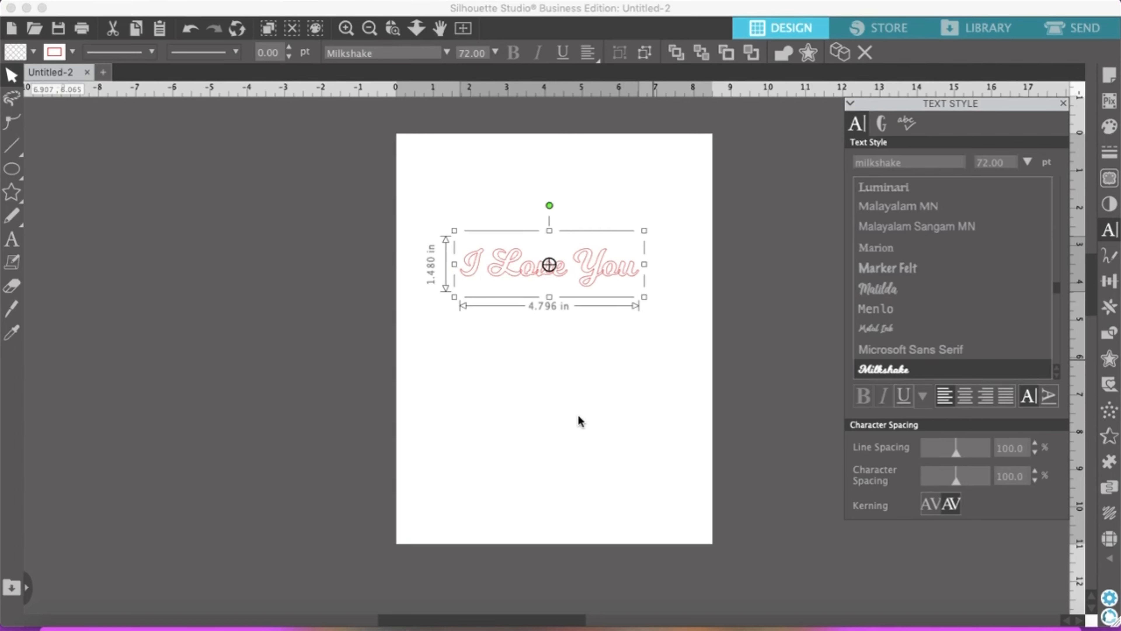
left_click(563, 400)
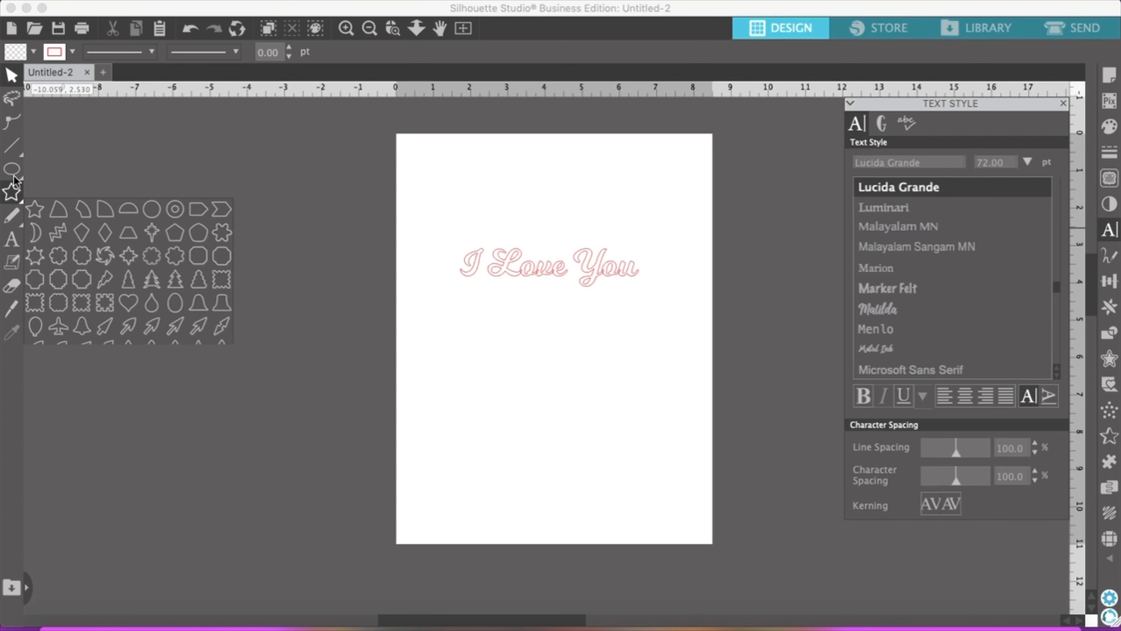
- Draw an ellipse about 5.08 in wide and 3.62 in high below the text
mouse_move(14, 171)
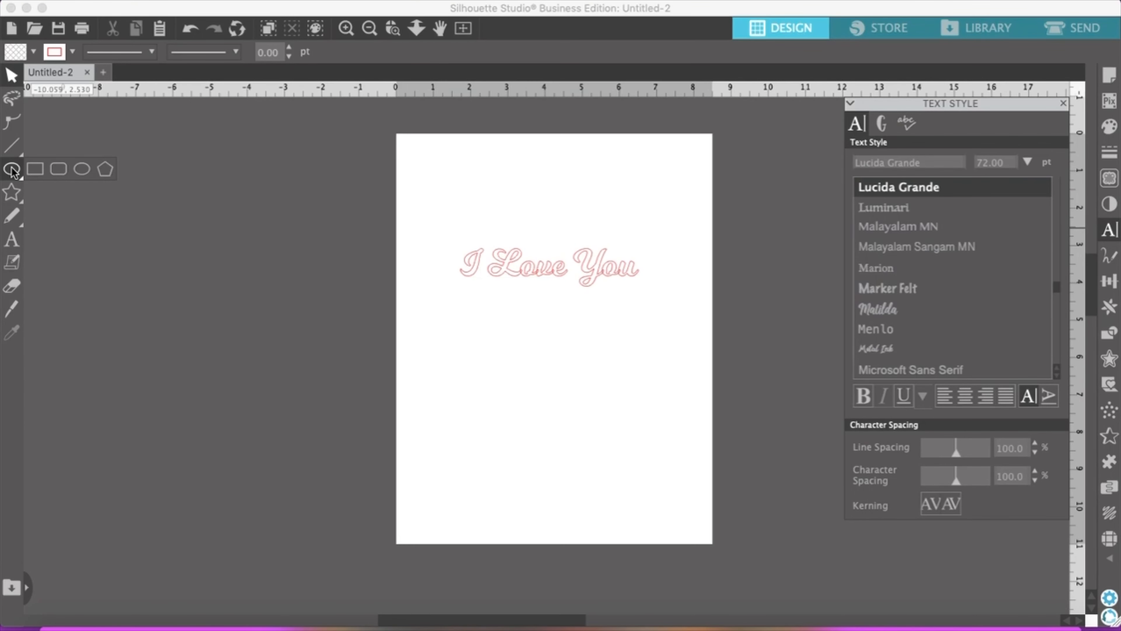
left_click(83, 170)
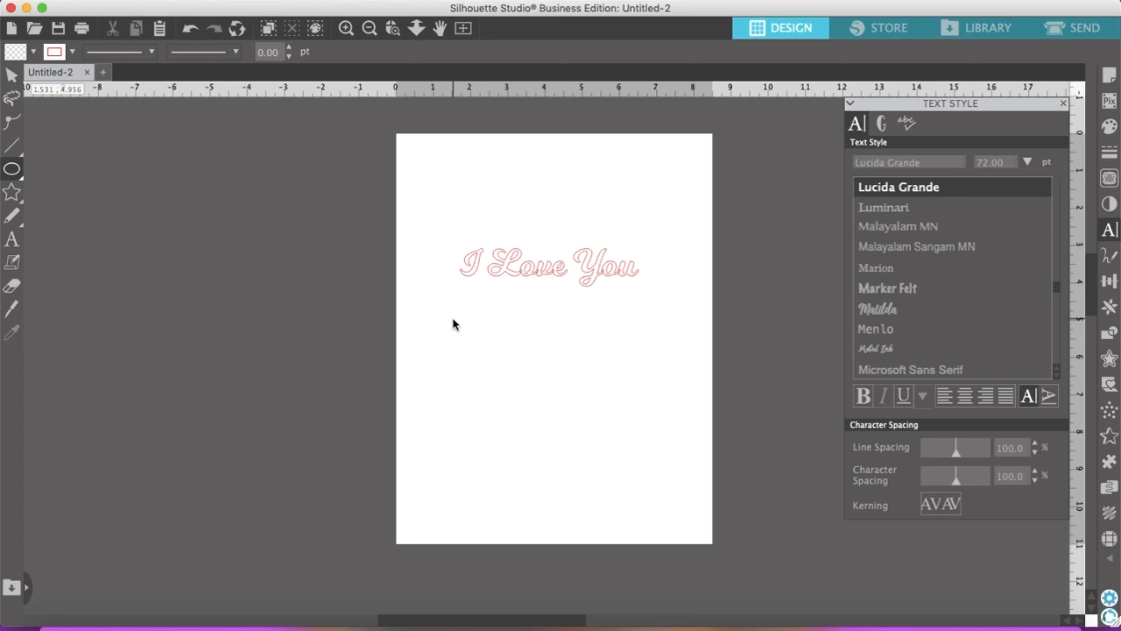
left_click_drag(453, 320, 643, 455)
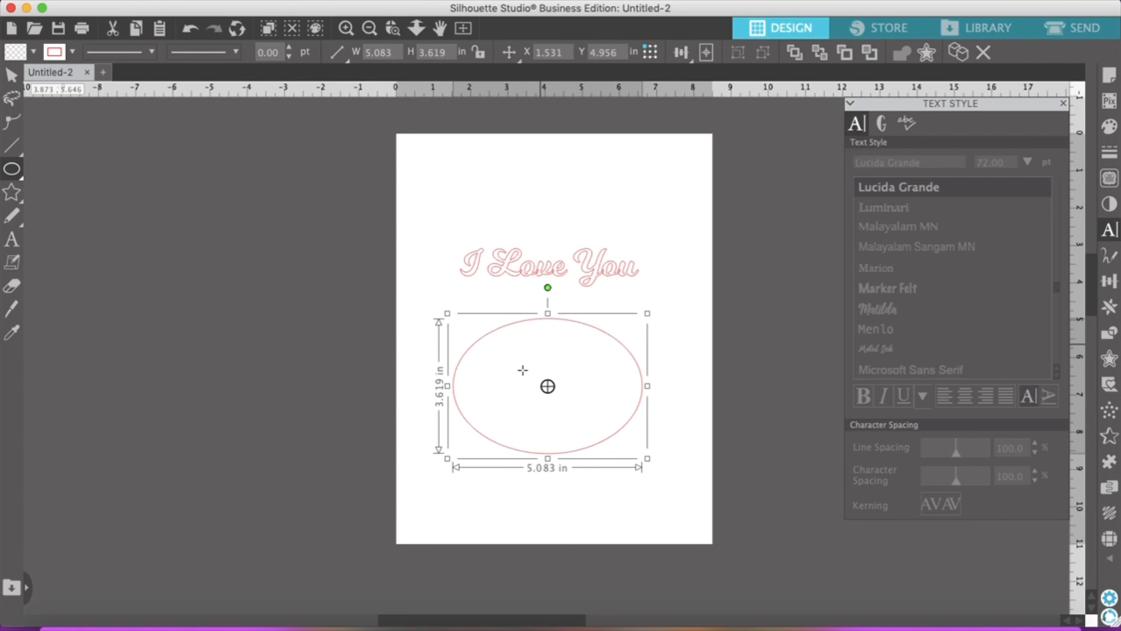
mouse_move(635, 203)
left_mouse_down()
mouse_move(678, 231)
mouse_move(493, 190)
mouse_move(682, 230)
mouse_move(513, 163)
mouse_move(667, 217)
mouse_move(652, 211)
left_mouse_up()
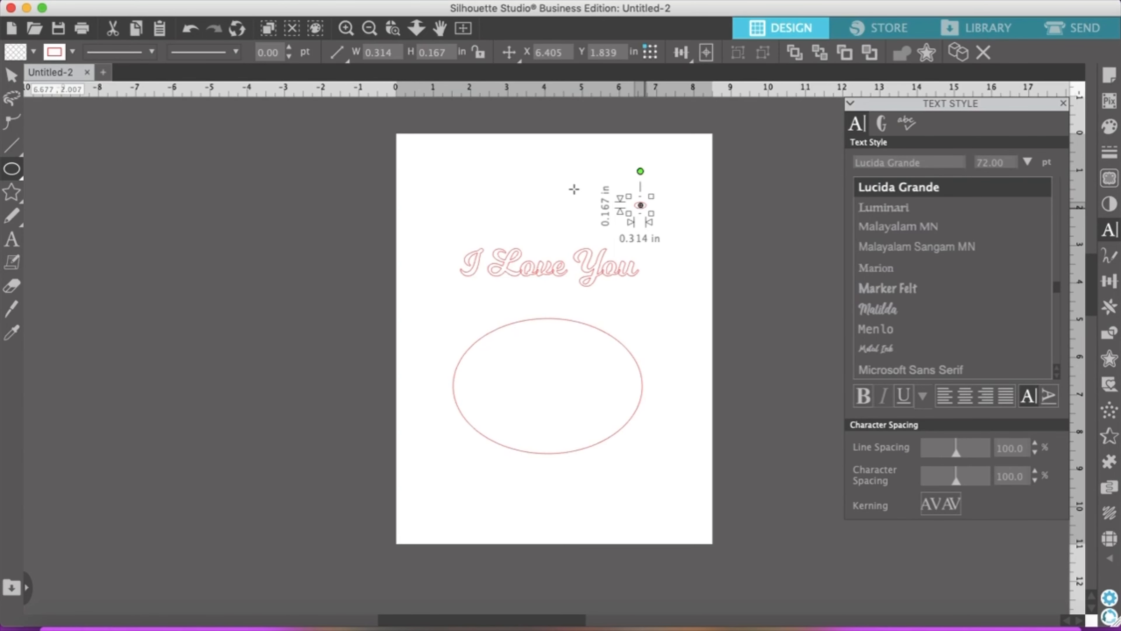
left_click(11, 76)
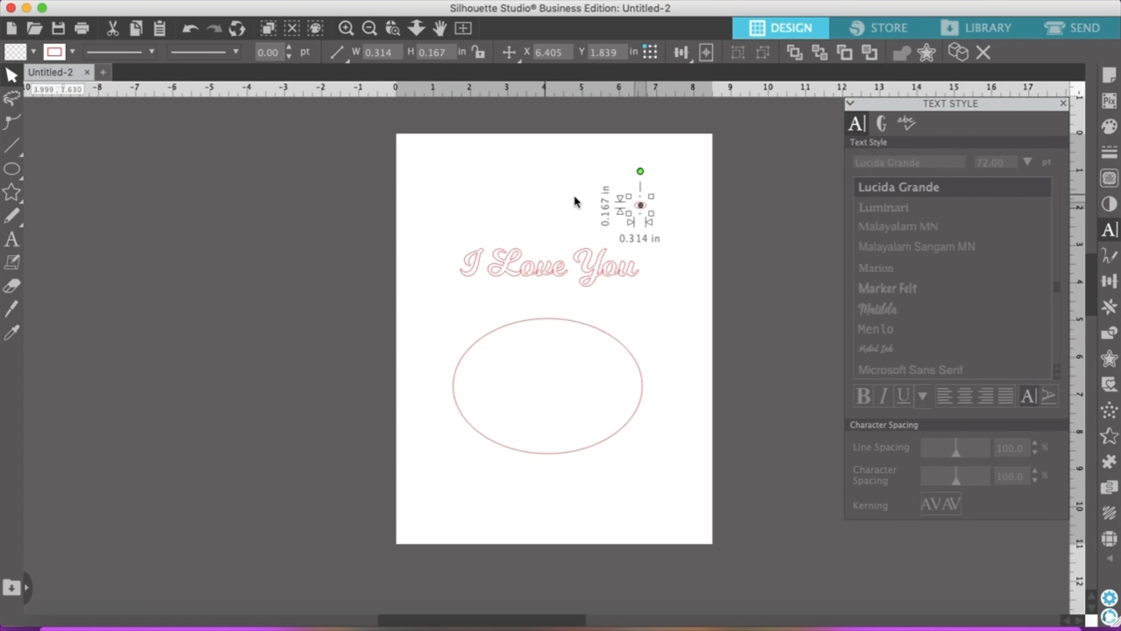
left_click(513, 223)
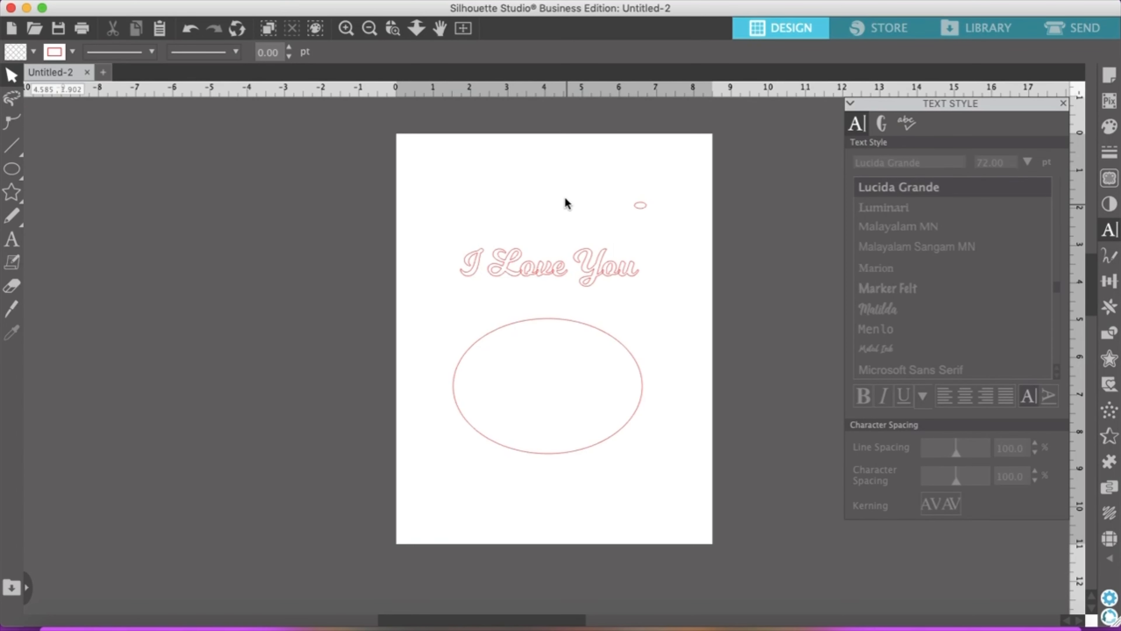
left_click_drag(527, 189, 545, 218)
left_click_drag(624, 191, 669, 223)
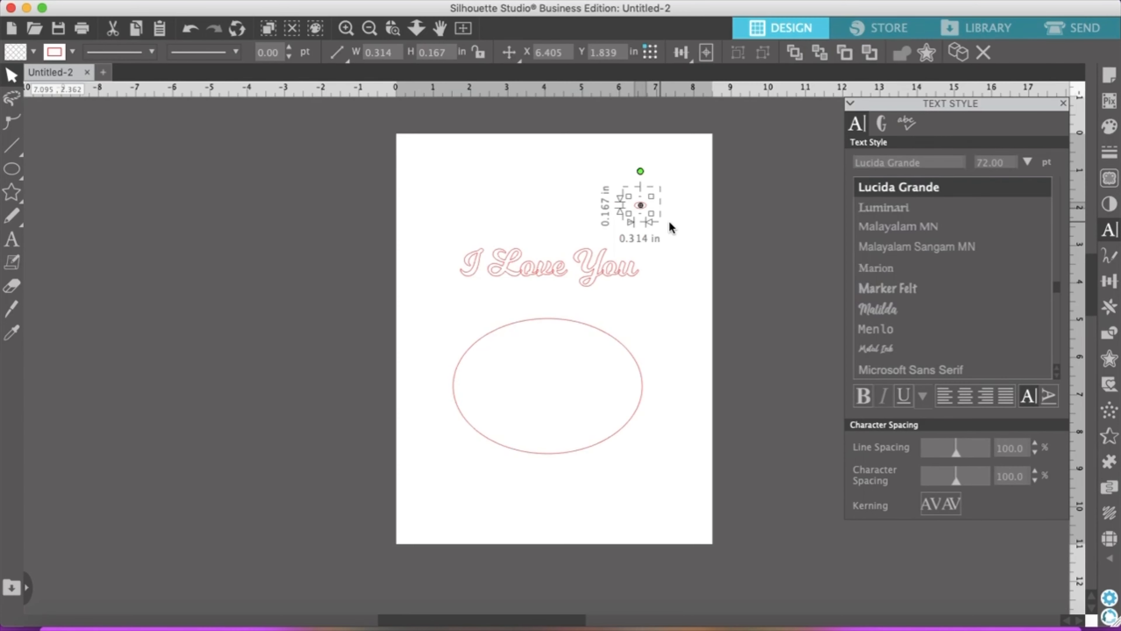
left_click(671, 226)
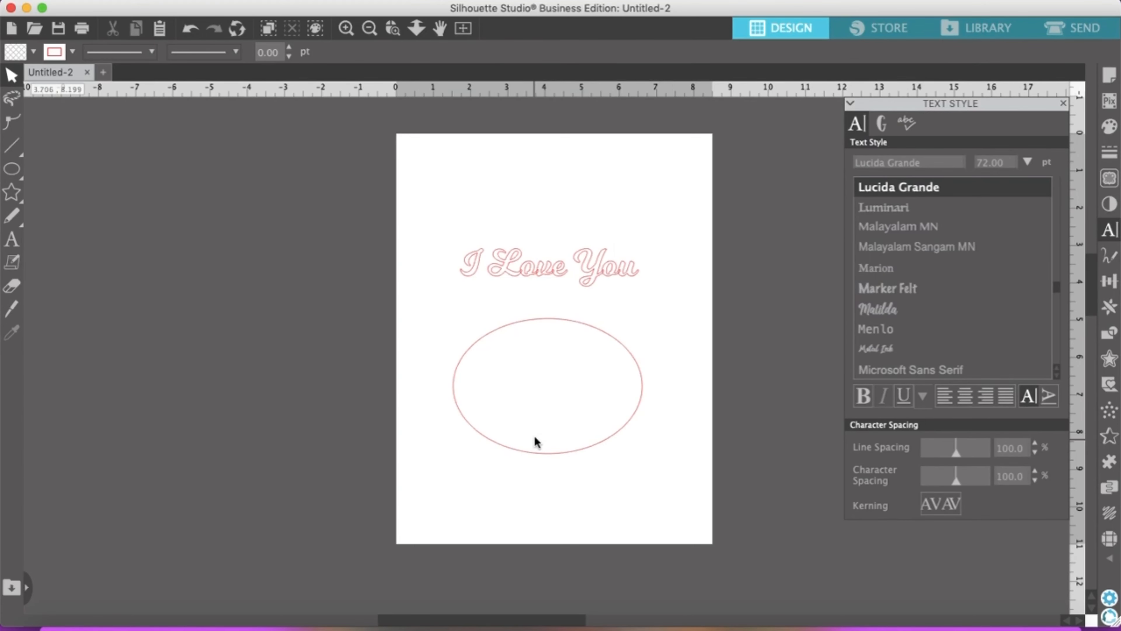
- Attach the "I Love You" text to the ellipse's upper edge and offset it outward from the path
double_click(501, 274)
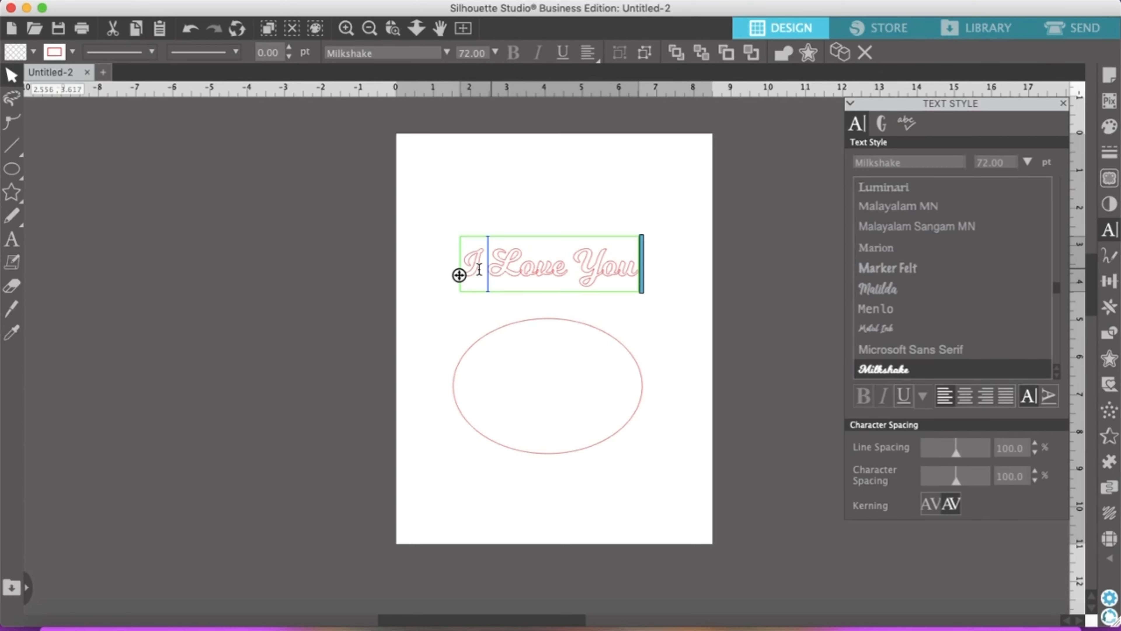
left_click(465, 258)
left_click_drag(459, 275, 463, 353)
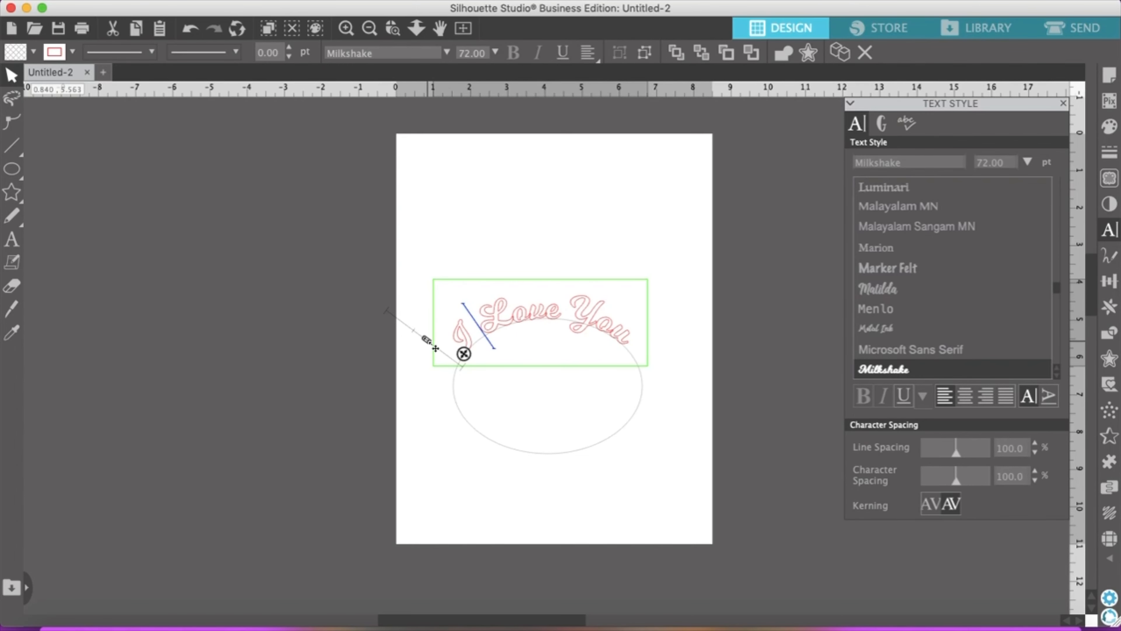
mouse_move(435, 348)
left_mouse_down()
mouse_move(393, 316)
mouse_move(431, 345)
mouse_move(419, 334)
left_mouse_up()
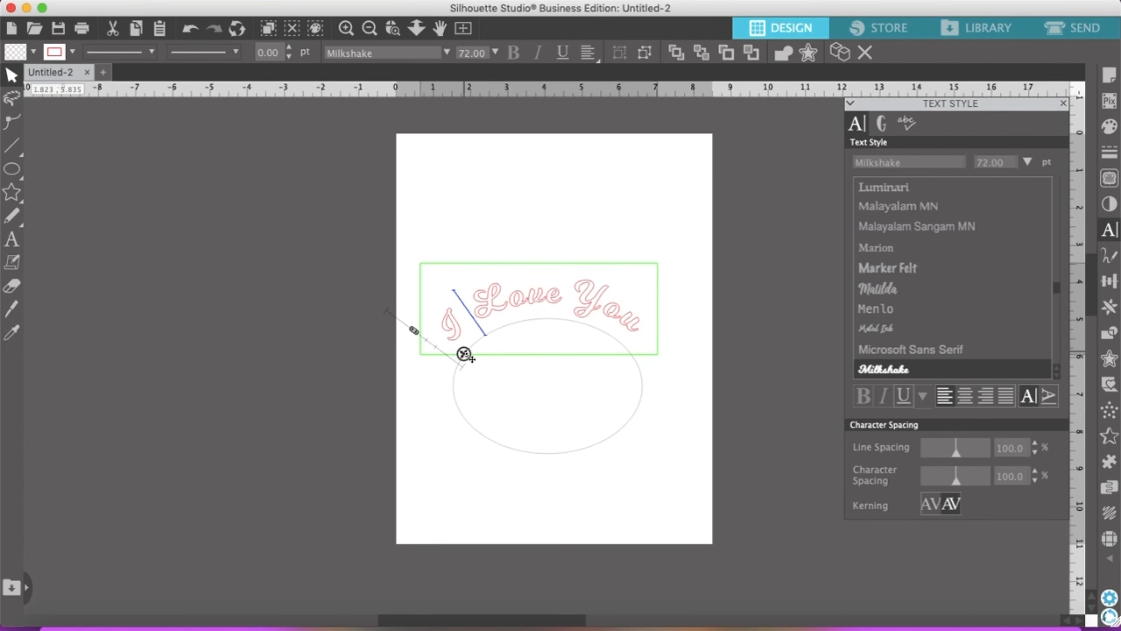
- Slide the text along the ellipse so that it curves along the lower edge, starting at the lower-left side
left_click_drag(463, 353, 463, 404)
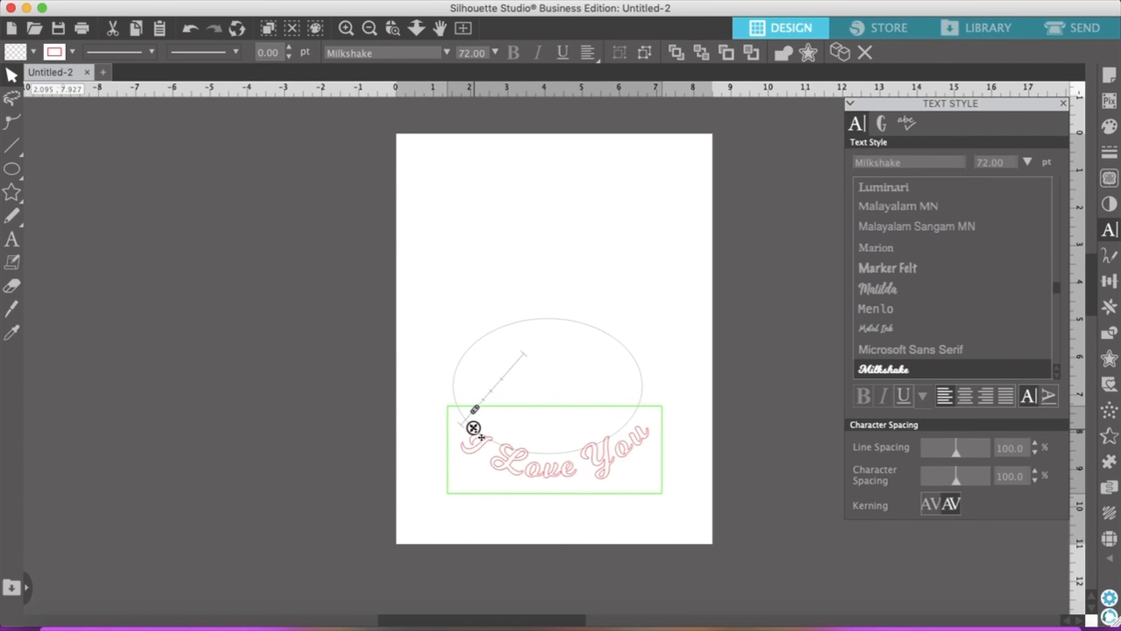
mouse_move(474, 428)
left_mouse_down()
mouse_move(488, 320)
mouse_move(515, 321)
mouse_move(493, 328)
mouse_move(513, 376)
mouse_move(453, 408)
mouse_move(478, 339)
mouse_move(526, 383)
mouse_move(453, 390)
mouse_move(464, 418)
left_mouse_up()
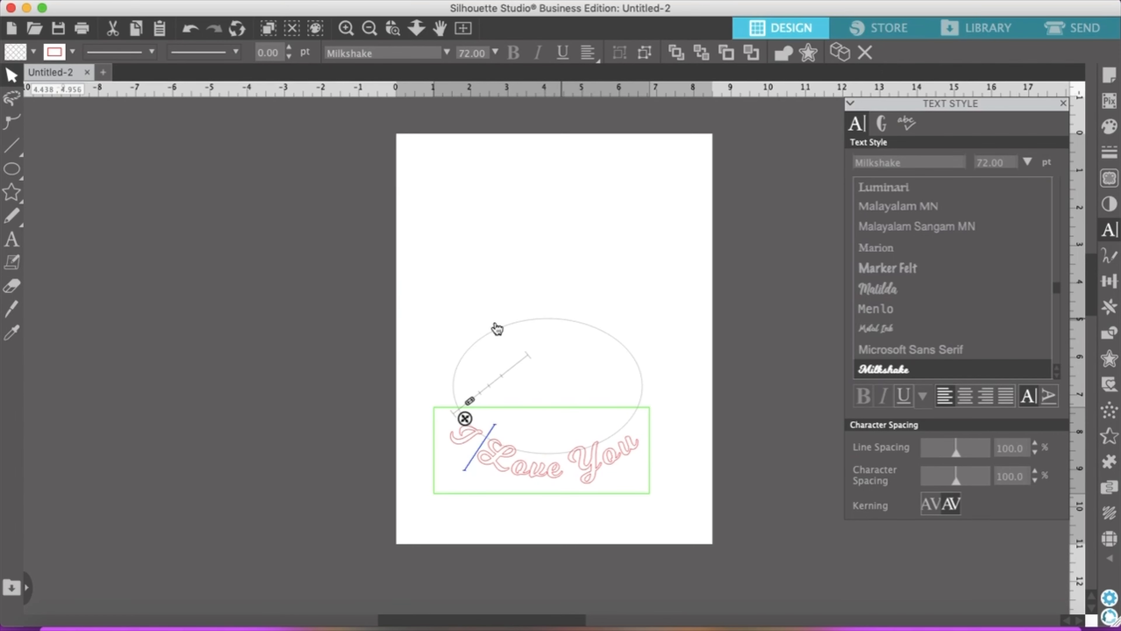
left_click(626, 267)
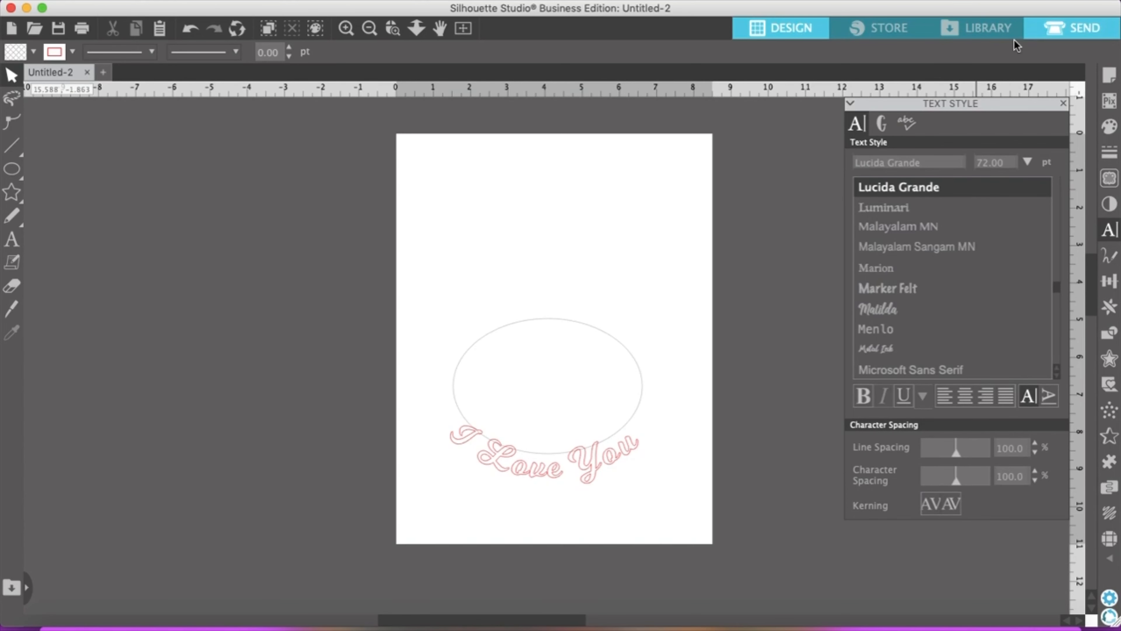
- Check which lines are set to cut in the Send view, then return to the design view
left_click(1094, 32)
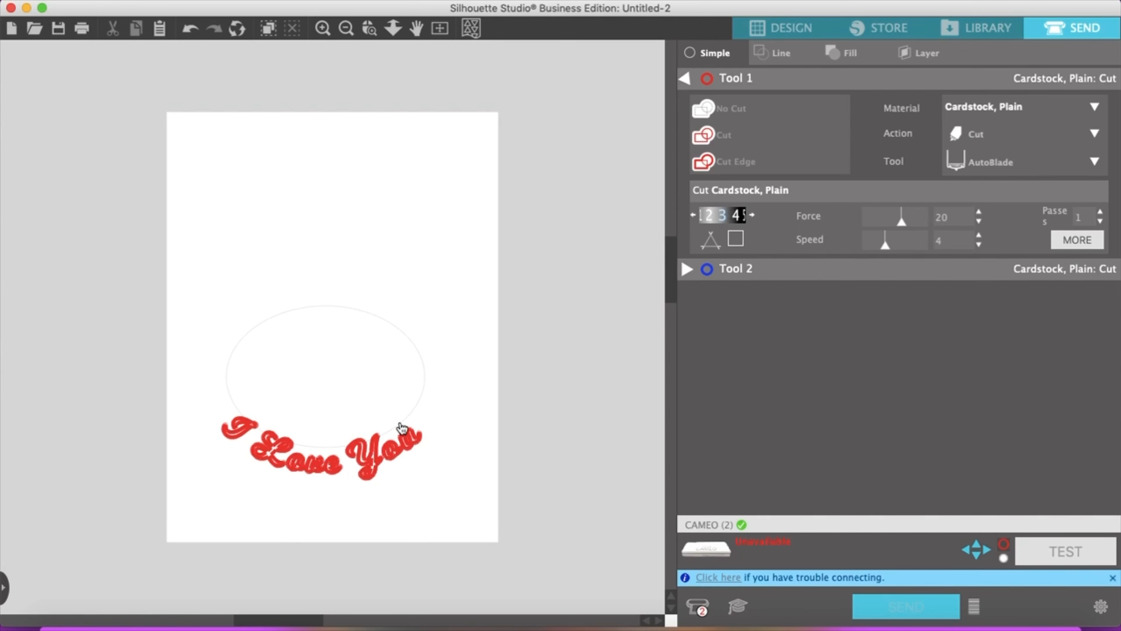
left_click(792, 26)
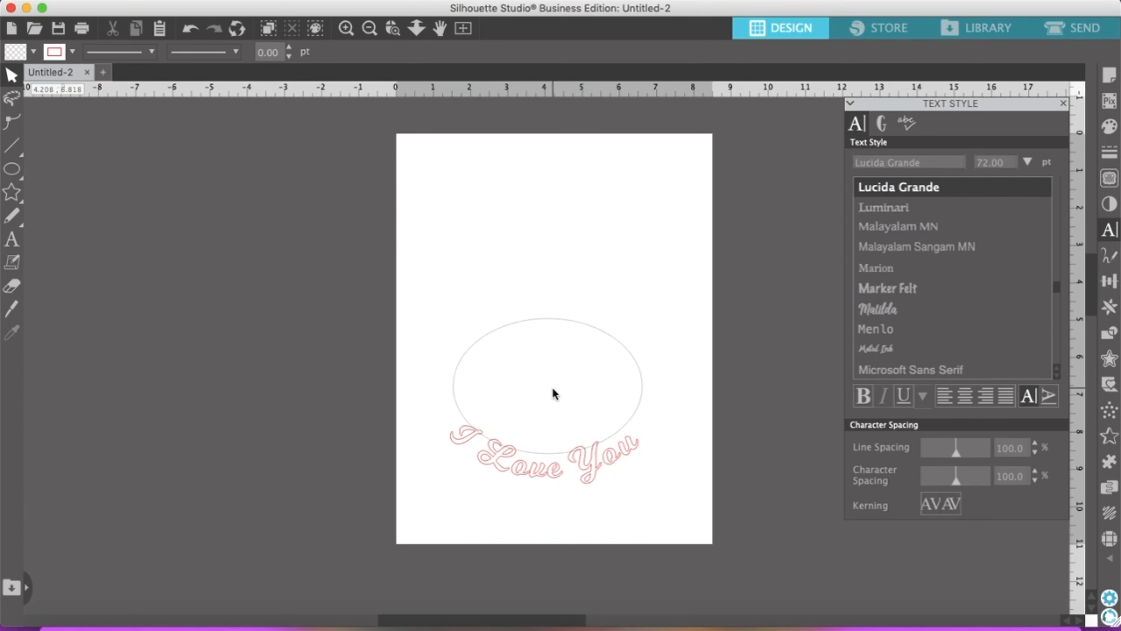
- Duplicate the curved "I Love You" text and place the copy above the ellipse, near the top of the page
left_click(459, 438)
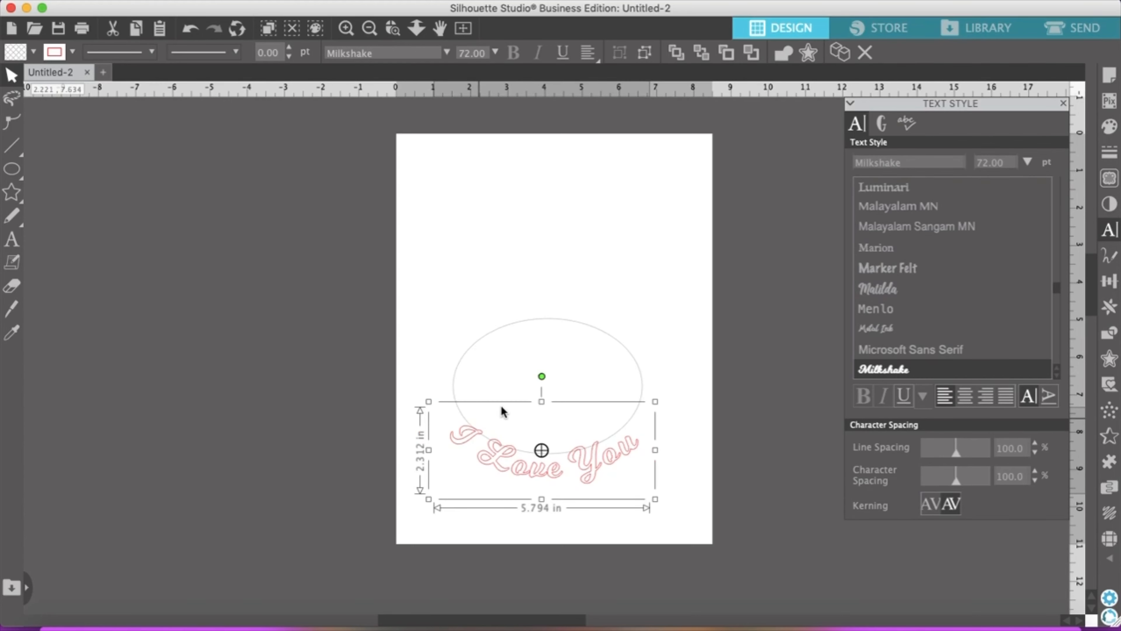
right_click(604, 458)
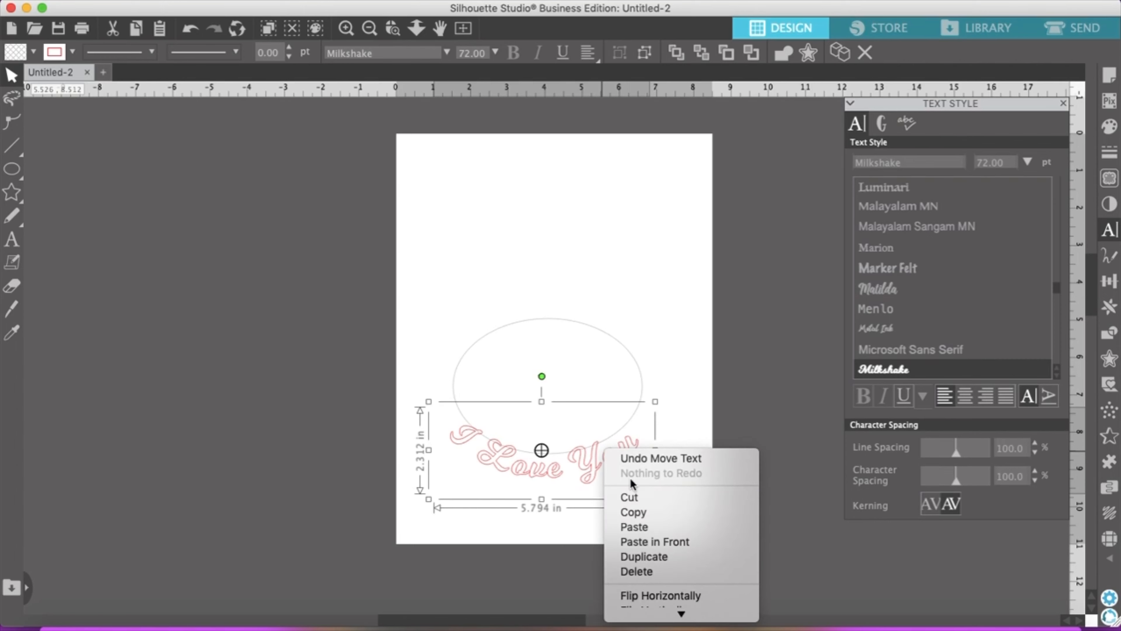
left_click(662, 559)
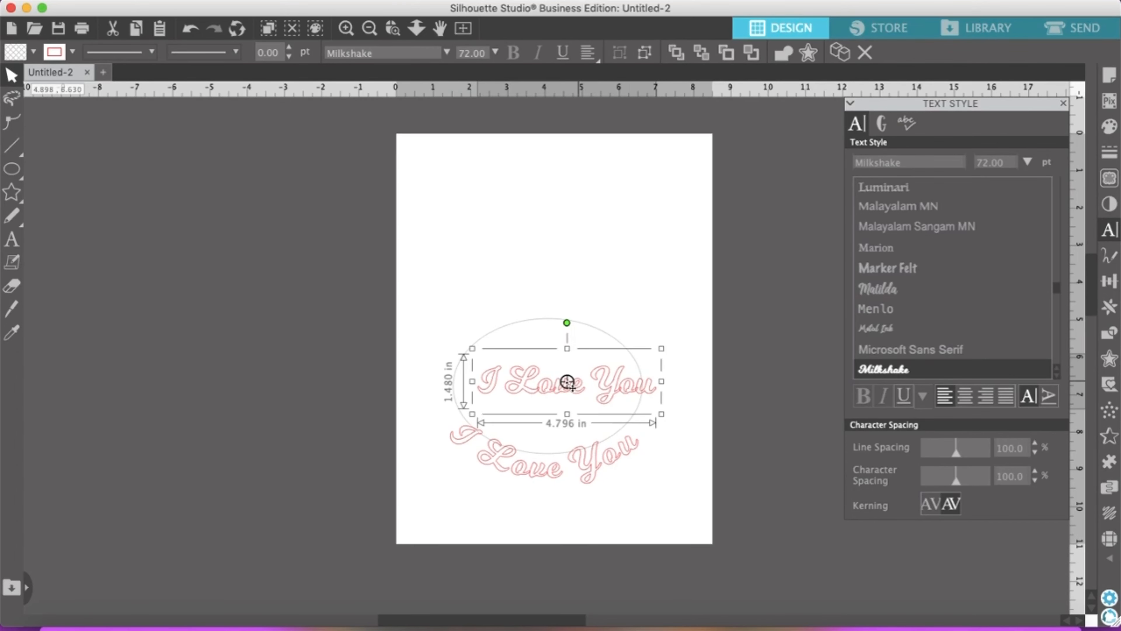
left_click_drag(567, 382, 596, 371)
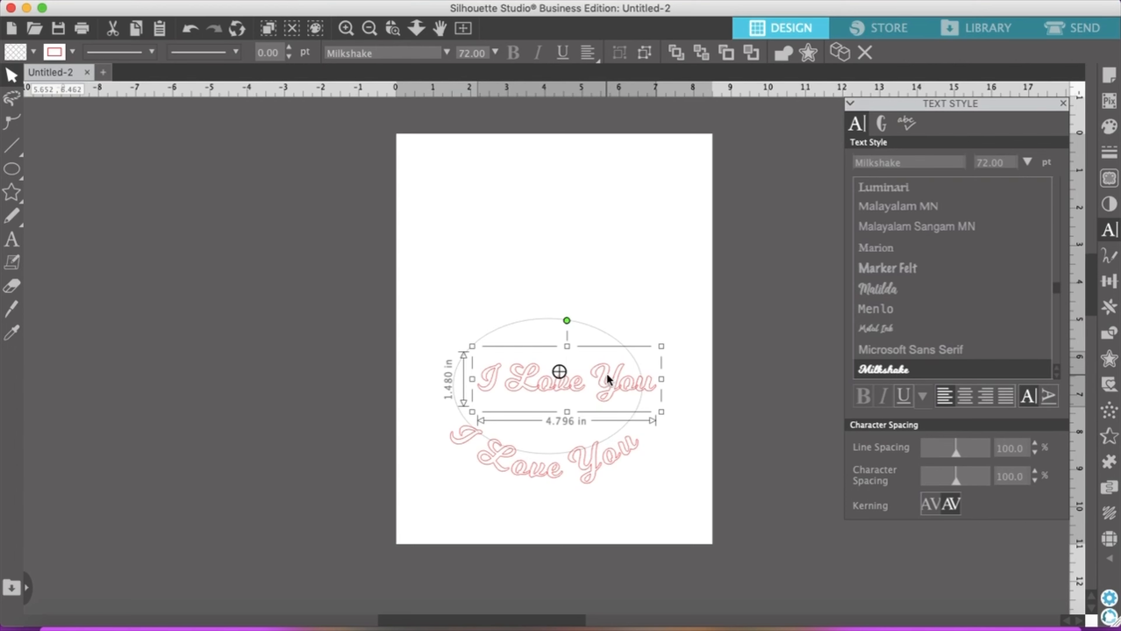
left_click_drag(607, 373, 588, 206)
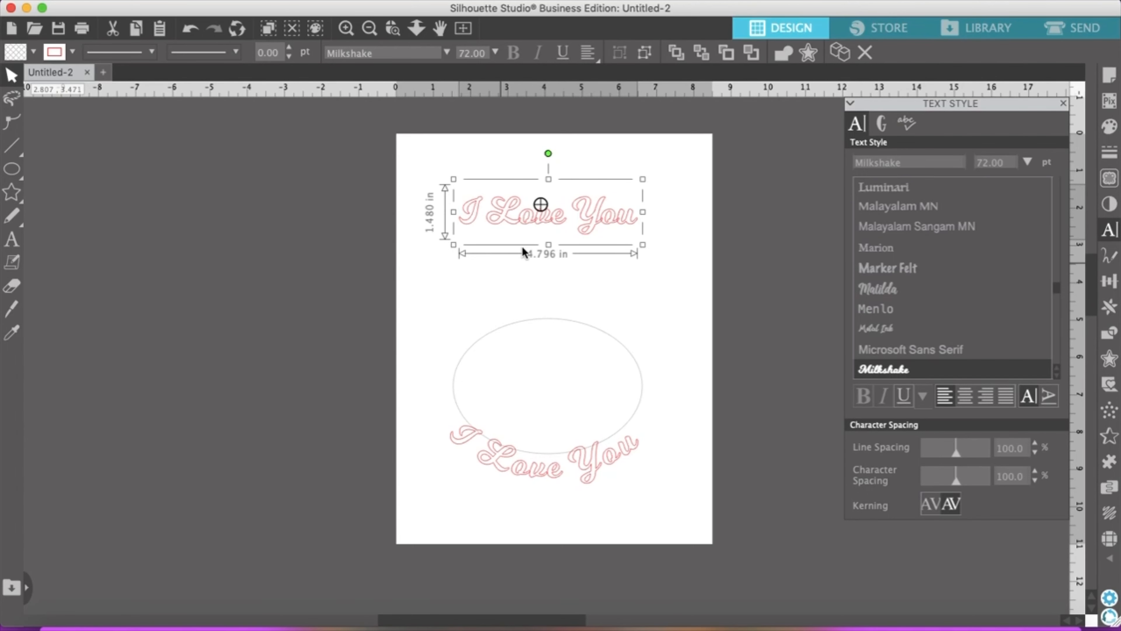
left_click_drag(597, 213, 610, 201)
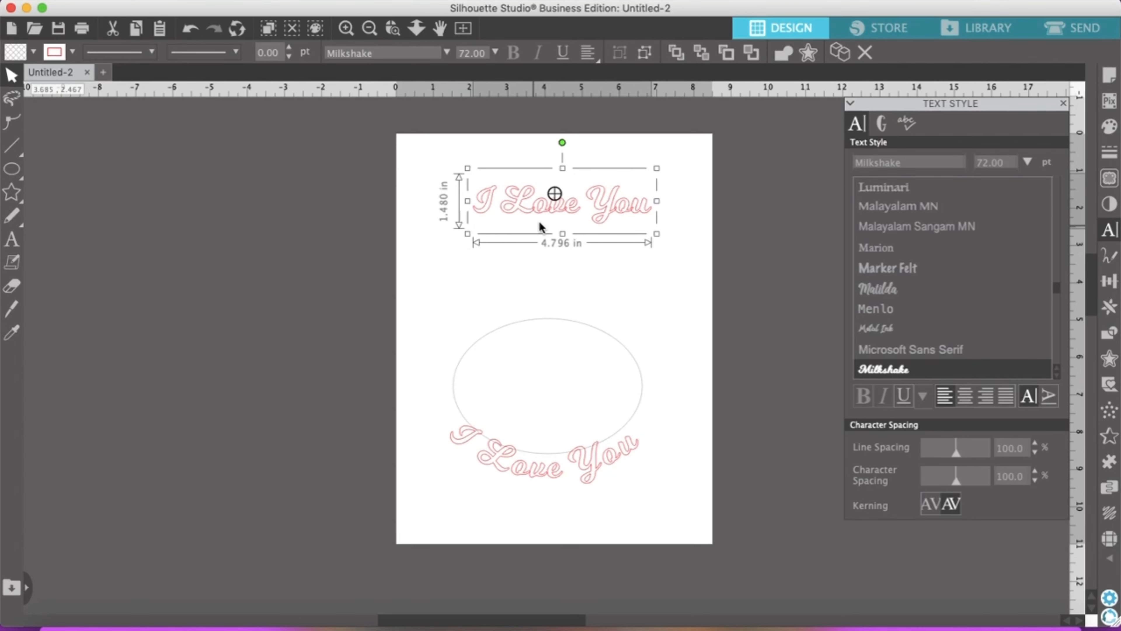
- Try to attach the duplicated text to the upper edge of the same ellipse
double_click(599, 212)
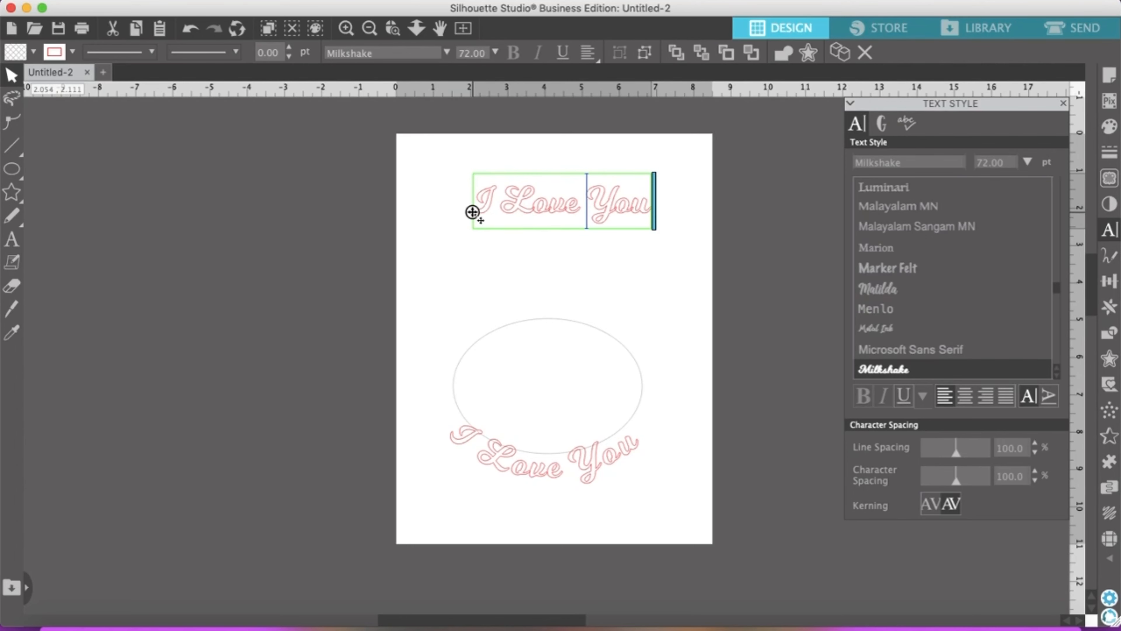
left_click_drag(473, 212, 463, 334)
left_click(459, 334)
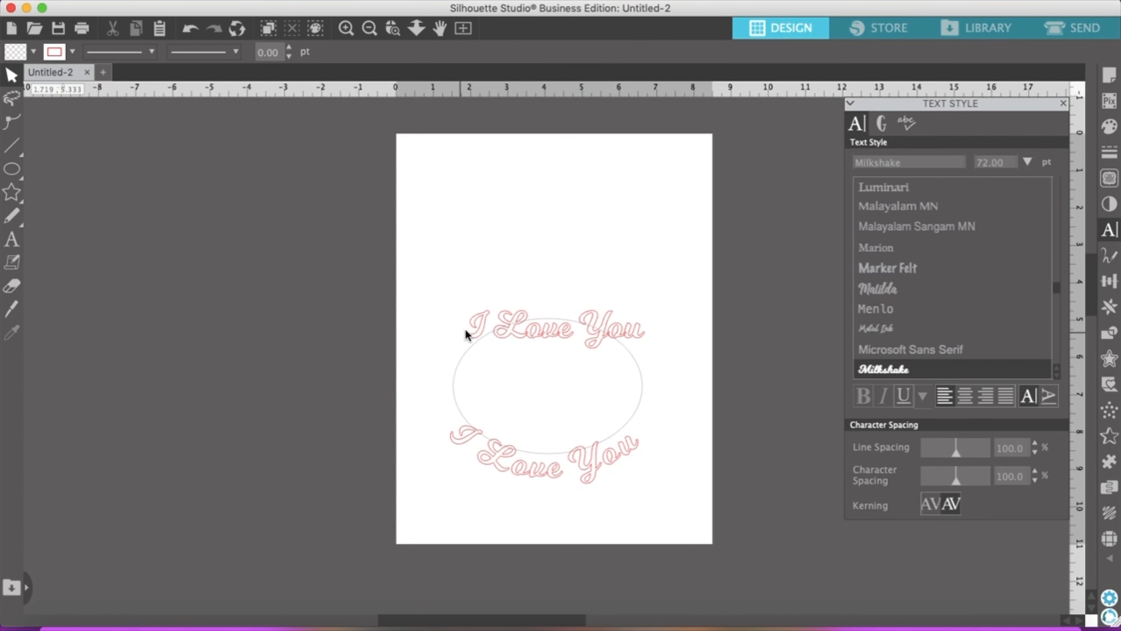
- Attach the straight "I Love You" text to the ellipse so that it runs along the outside of the upper edge
left_click(480, 329)
double_click(467, 335)
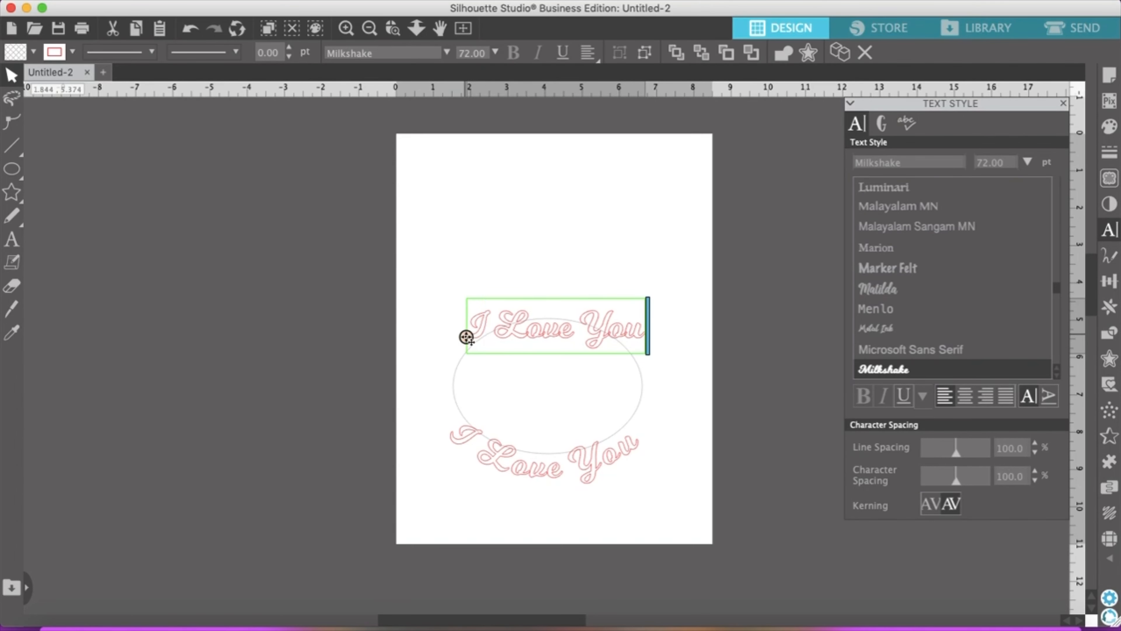
left_click_drag(466, 337, 615, 357)
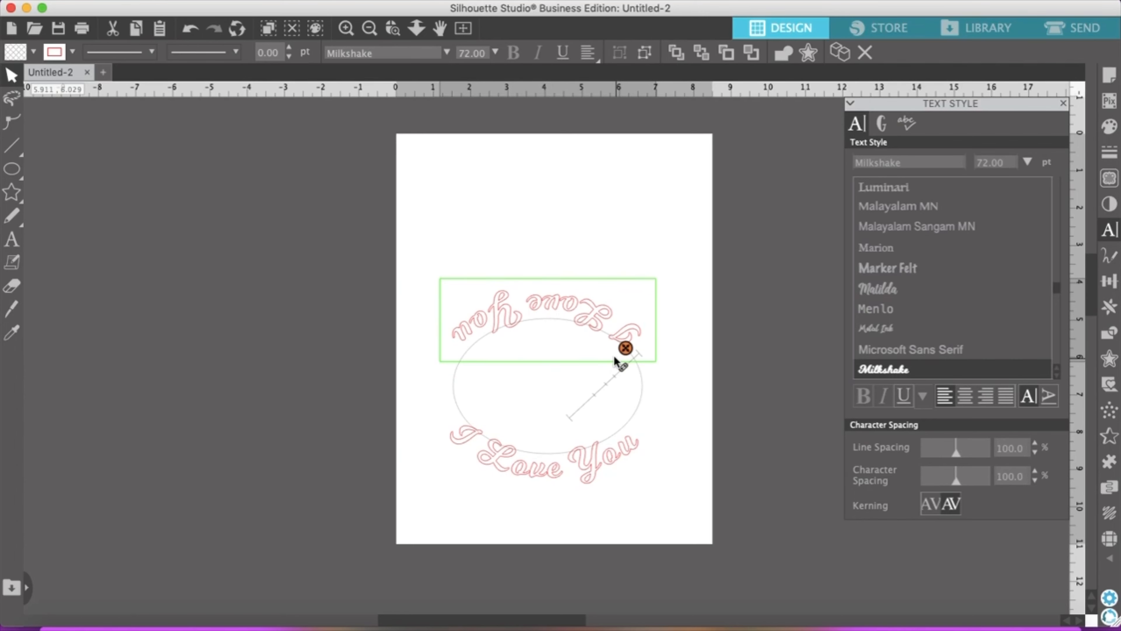
left_click(615, 224)
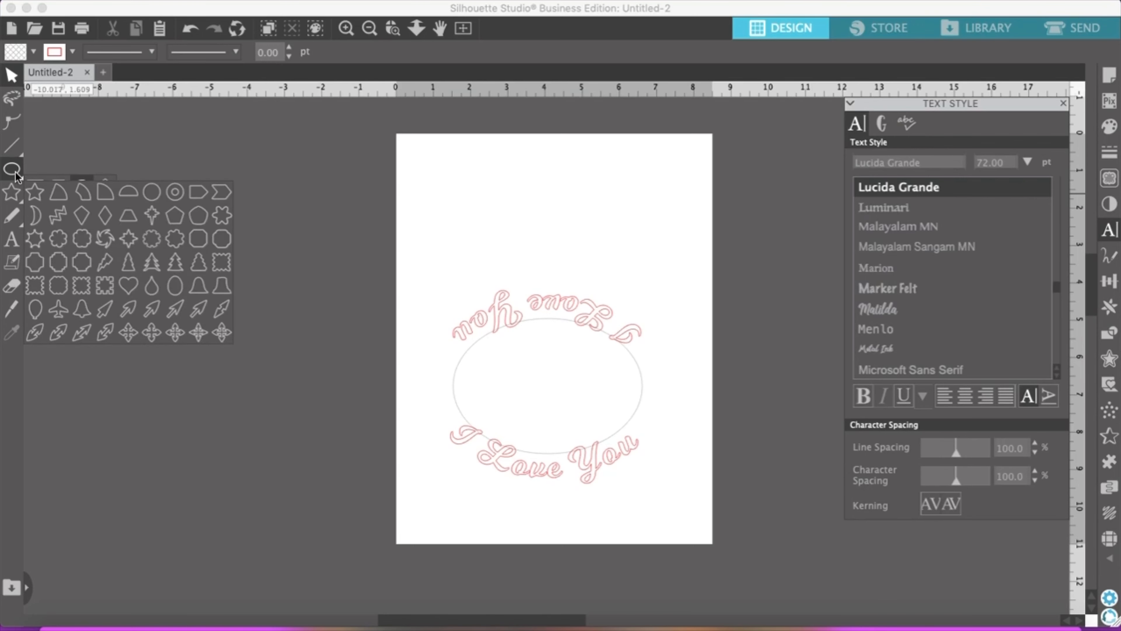
- Draw a large, slightly tilted heart about 3.78 in wide and 3.68 in high over the ellipse
mouse_move(12, 168)
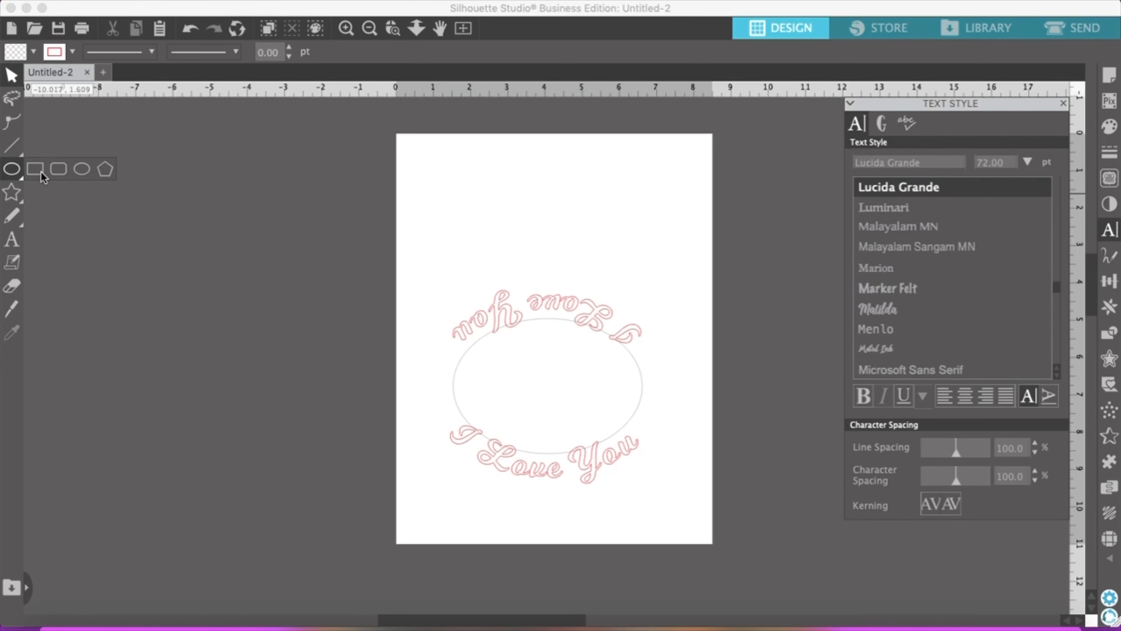
left_click(15, 165)
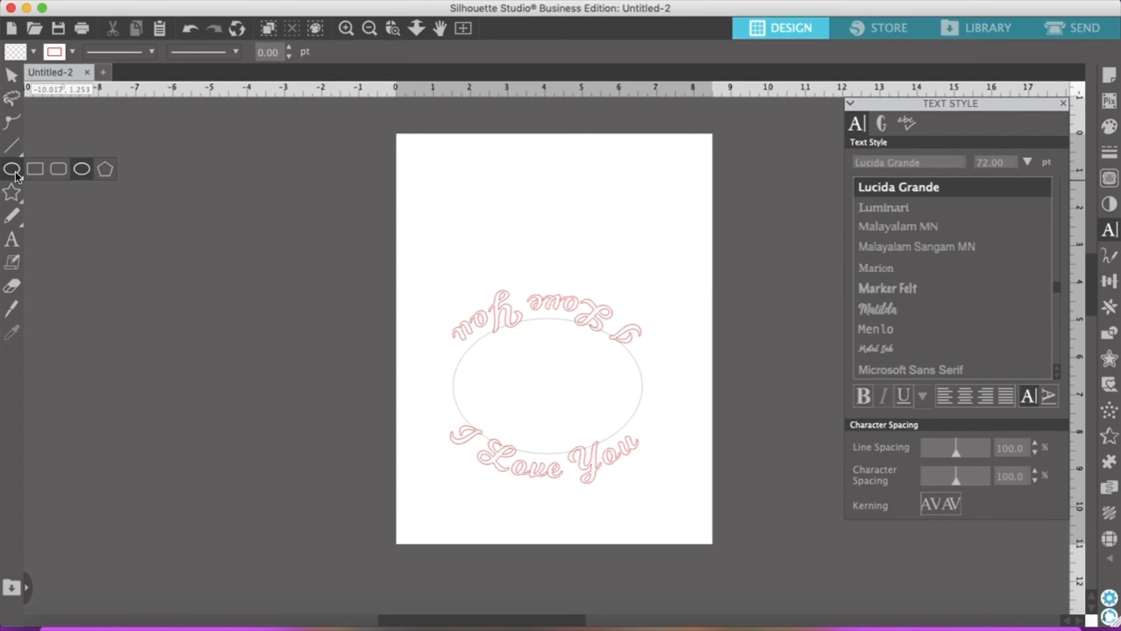
mouse_move(25, 188)
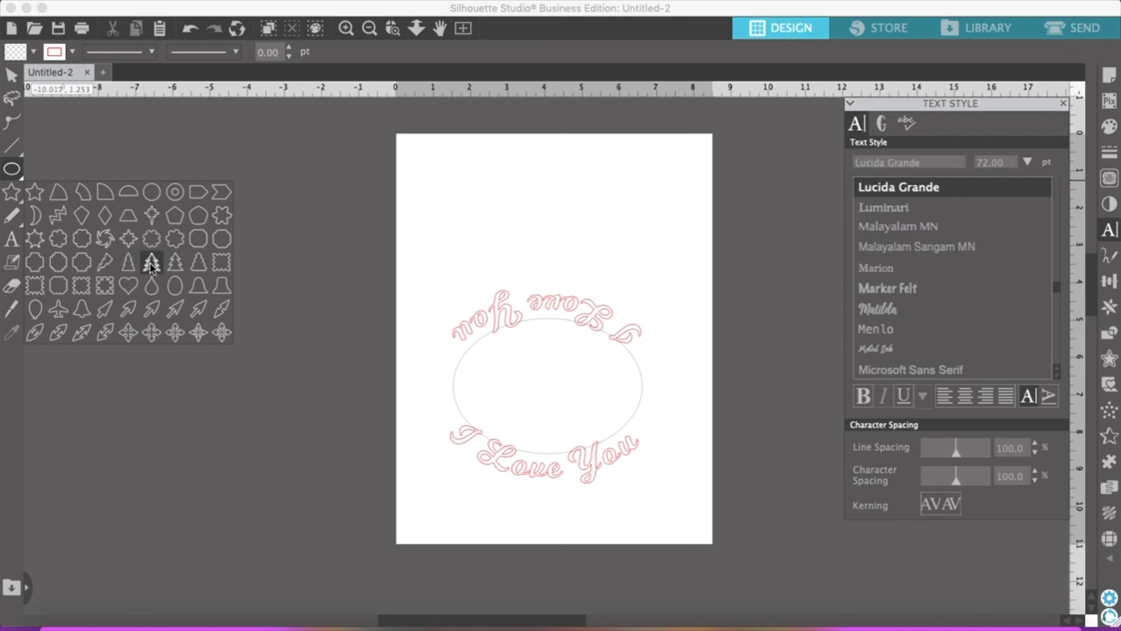
left_click(130, 286)
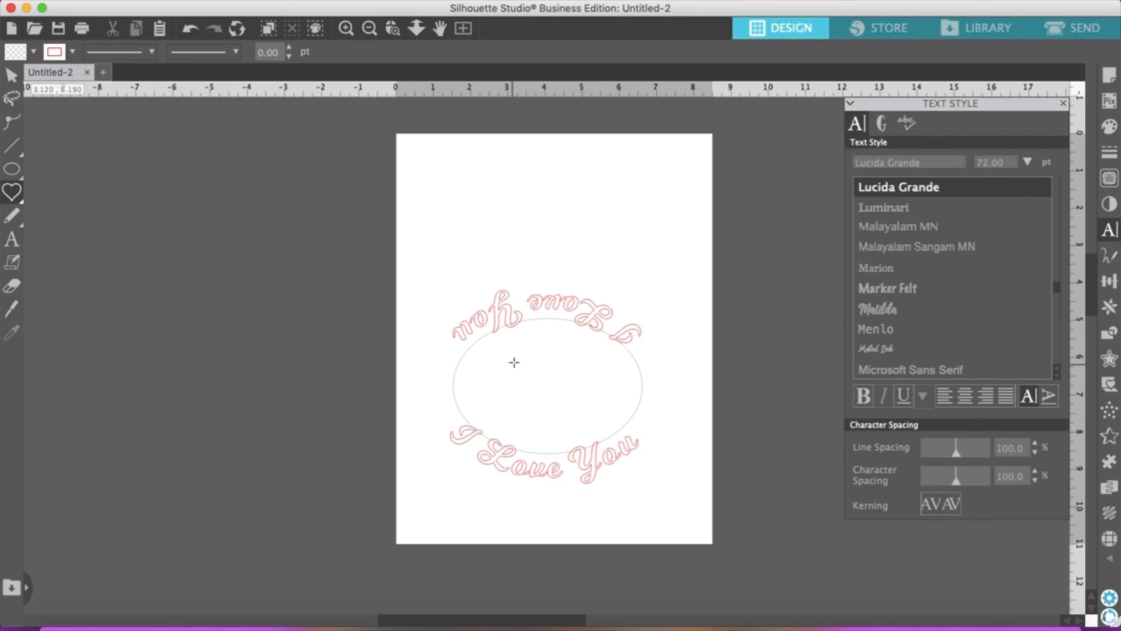
mouse_move(534, 330)
left_mouse_down()
mouse_move(561, 447)
mouse_move(561, 428)
left_mouse_up()
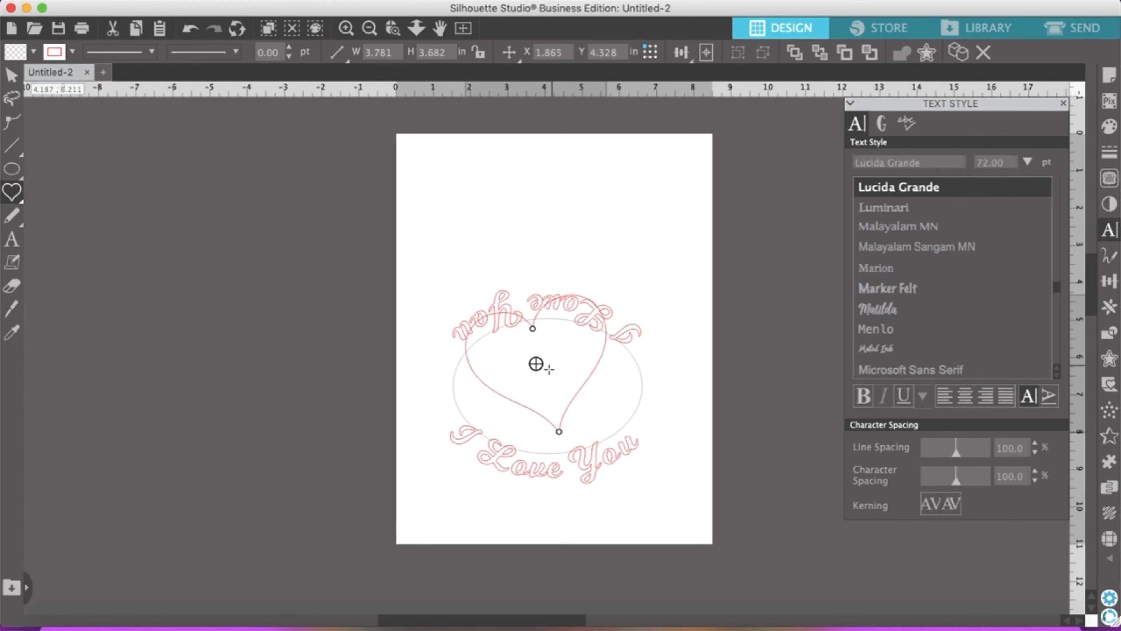
- Draw a small heart about 0.45 by 0.43 in inside the large heart and shift it slightly to the right
left_click_drag(532, 360, 535, 376)
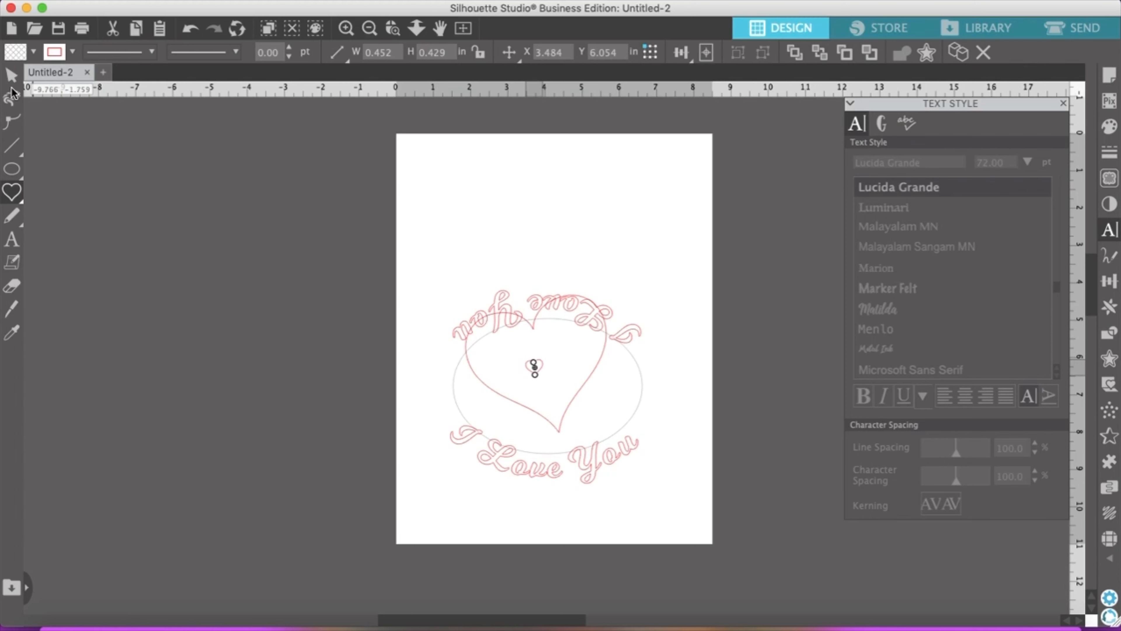
left_click(13, 78)
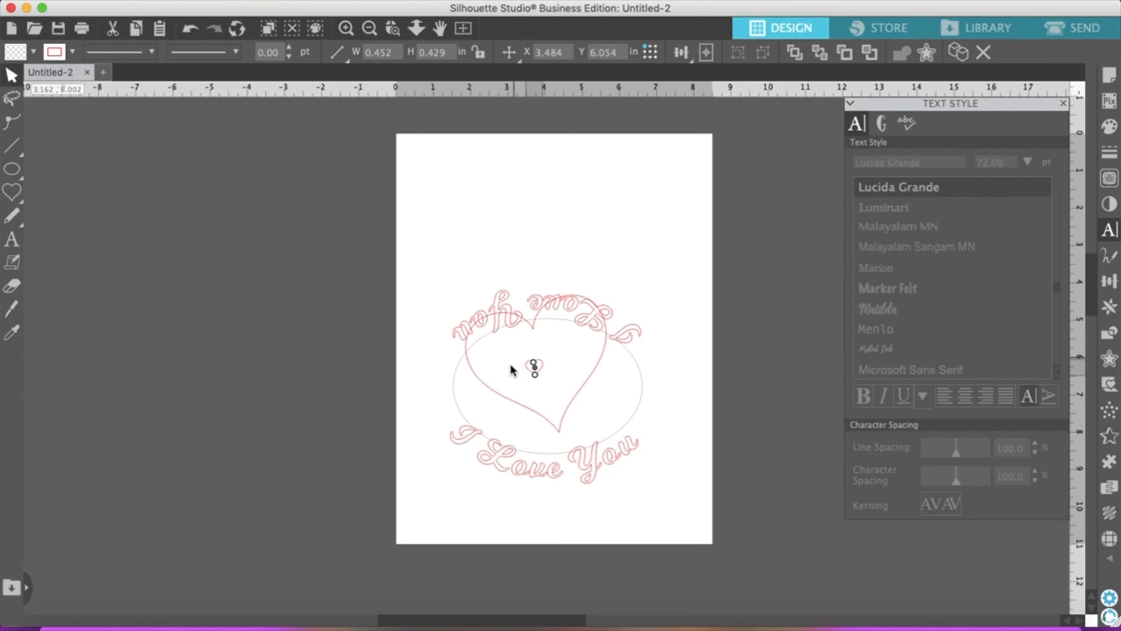
left_click_drag(528, 366, 539, 368)
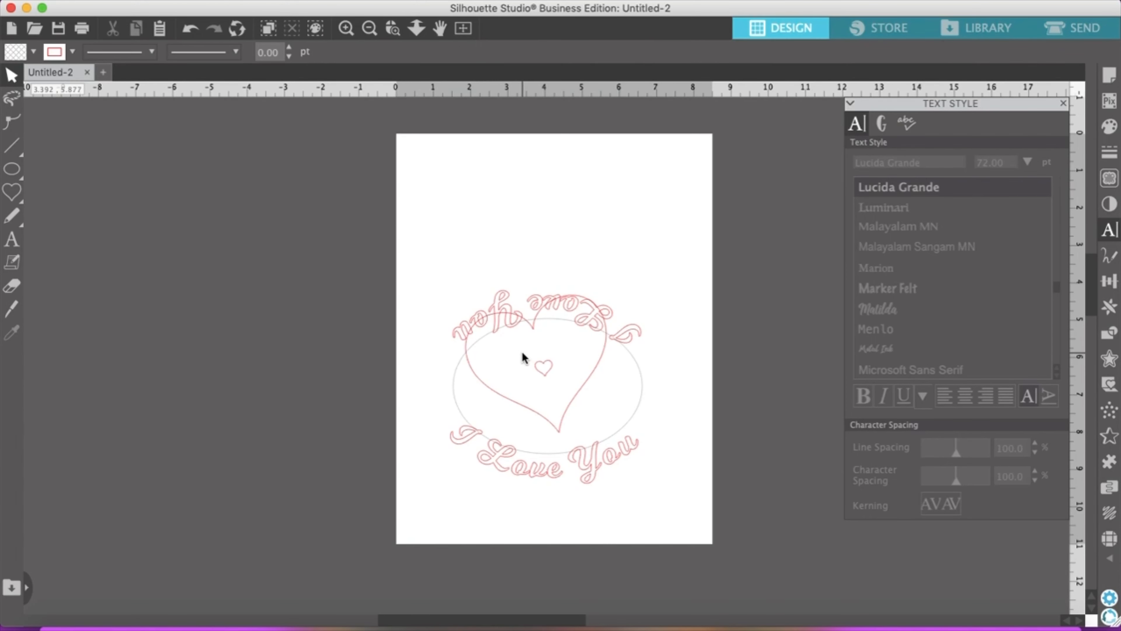
- Delete the small heart and move the large heart down so that it sits below the upper text
left_click(541, 375)
key("Delete")
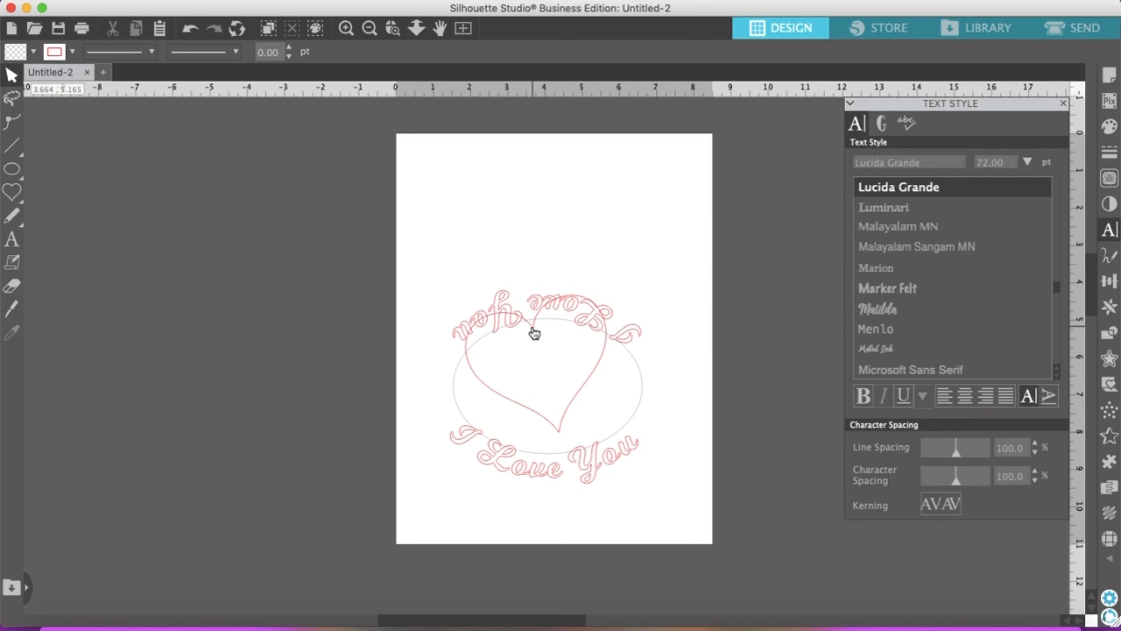
mouse_move(539, 343)
left_mouse_down()
mouse_move(539, 367)
mouse_move(538, 355)
left_mouse_up()
left_click(625, 221)
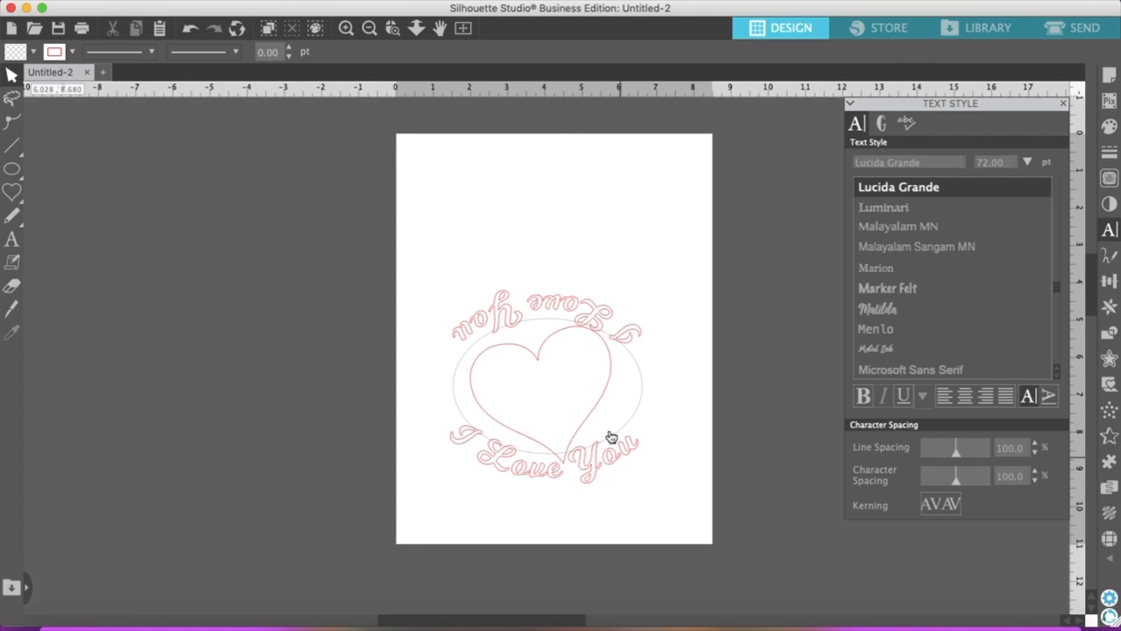
- Try flipping the upper curved text vertically, and undo the edits back to the straight "I Love You" text over the ellipse
left_click(582, 316)
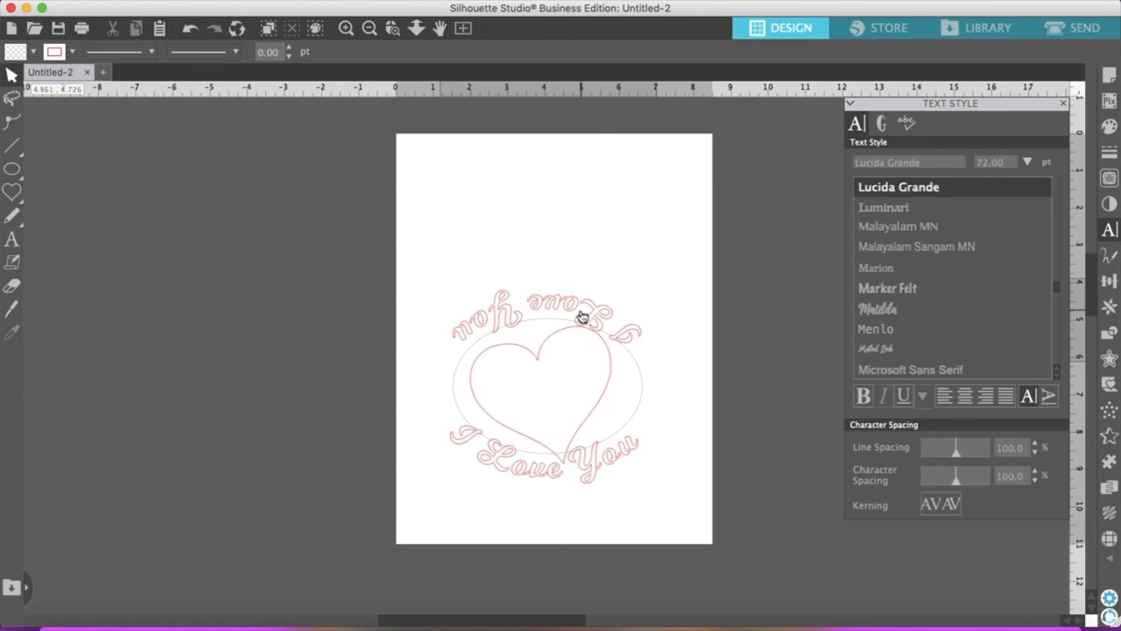
right_click(563, 310)
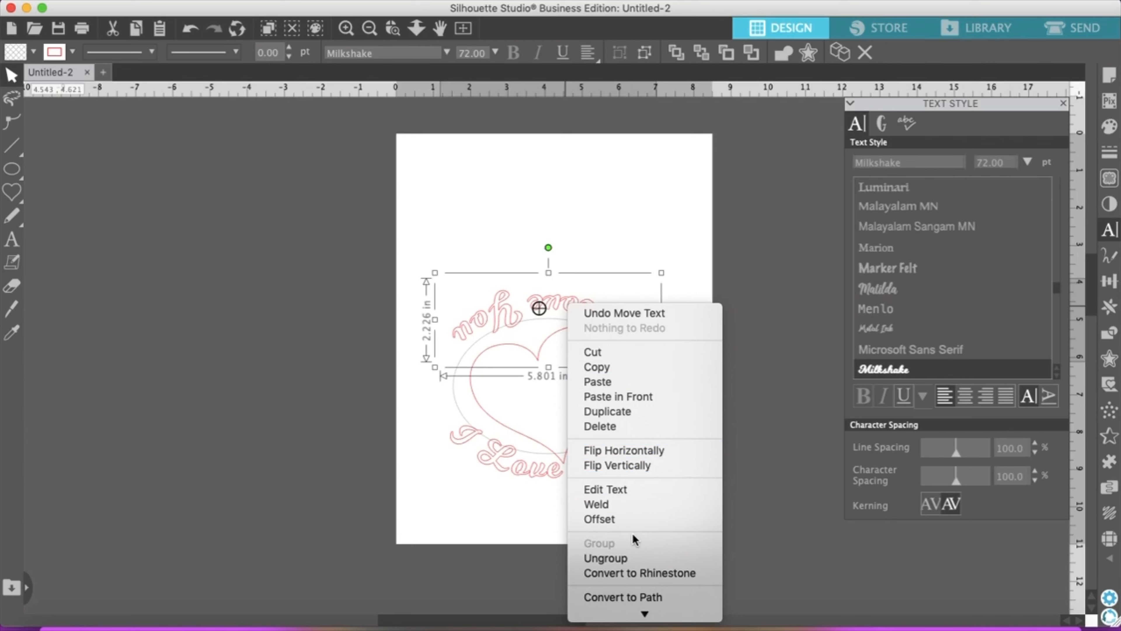
scroll(634, 540, "down", 5)
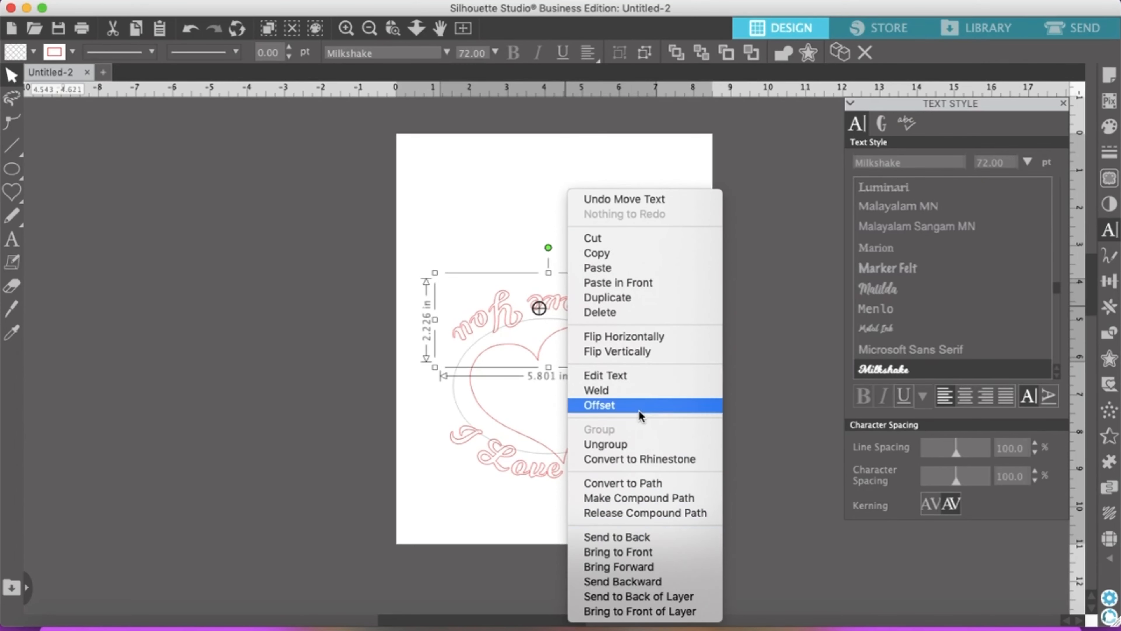
left_click(635, 354)
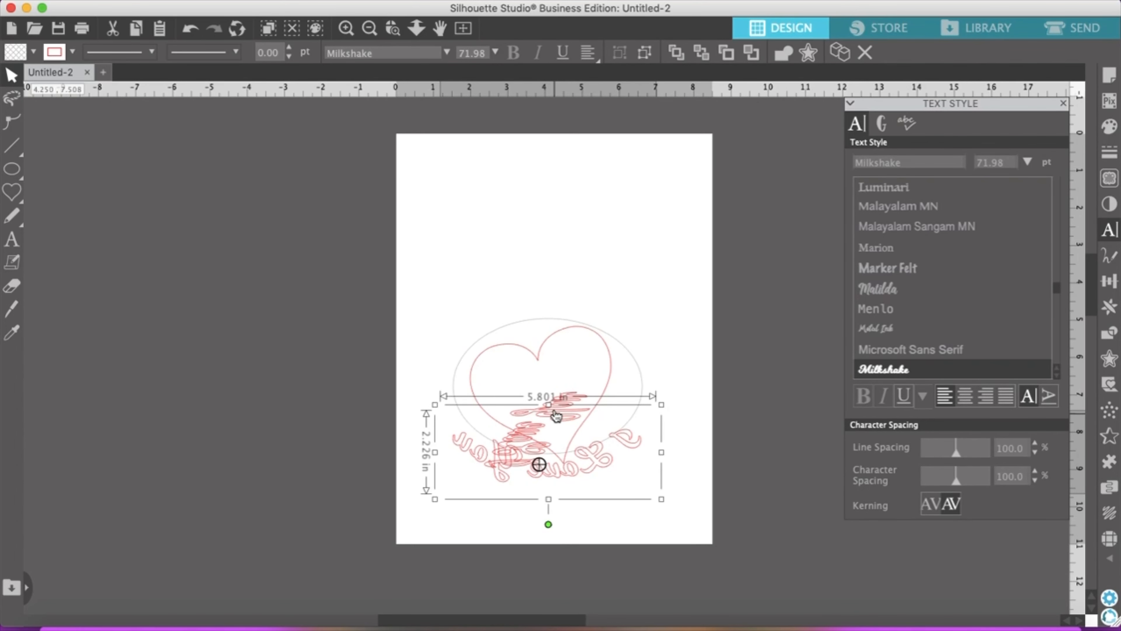
left_click(191, 30)
left_click(191, 30)
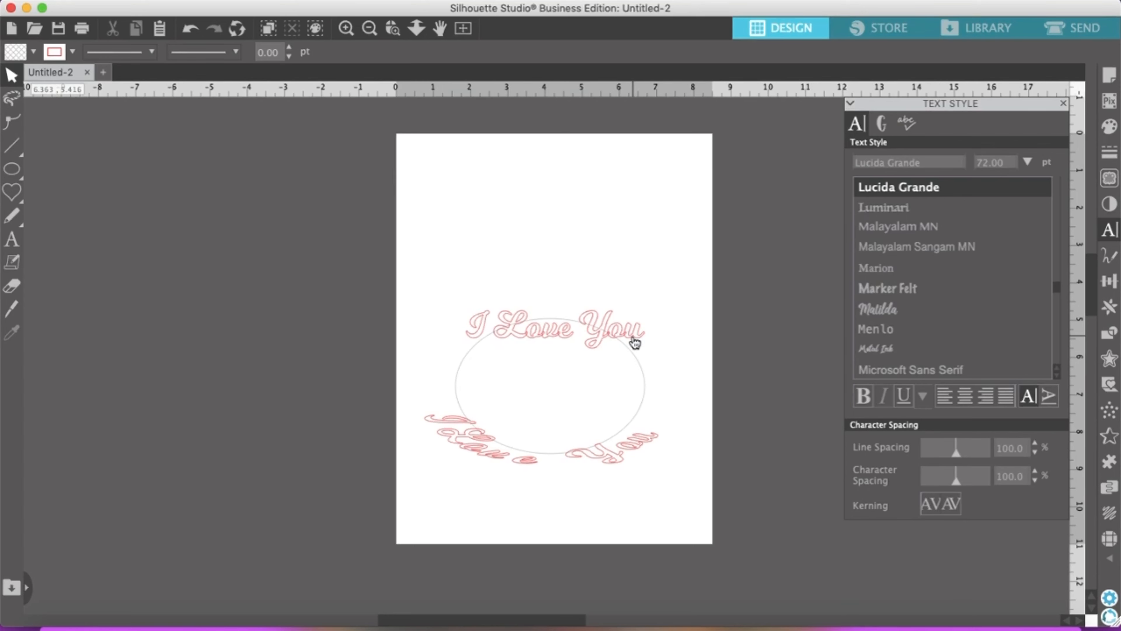
- Attach the straight "I Love You" text to the ellipse so that it reads upright along the inside of the upper edge
left_click(513, 330)
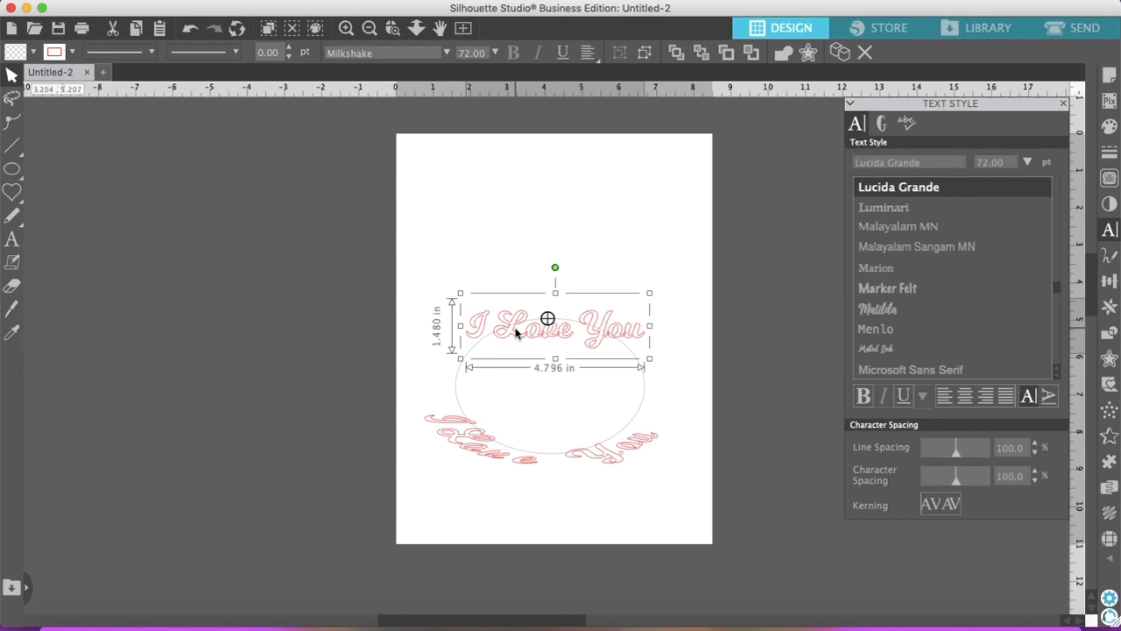
double_click(511, 328)
left_click_drag(466, 338, 603, 294)
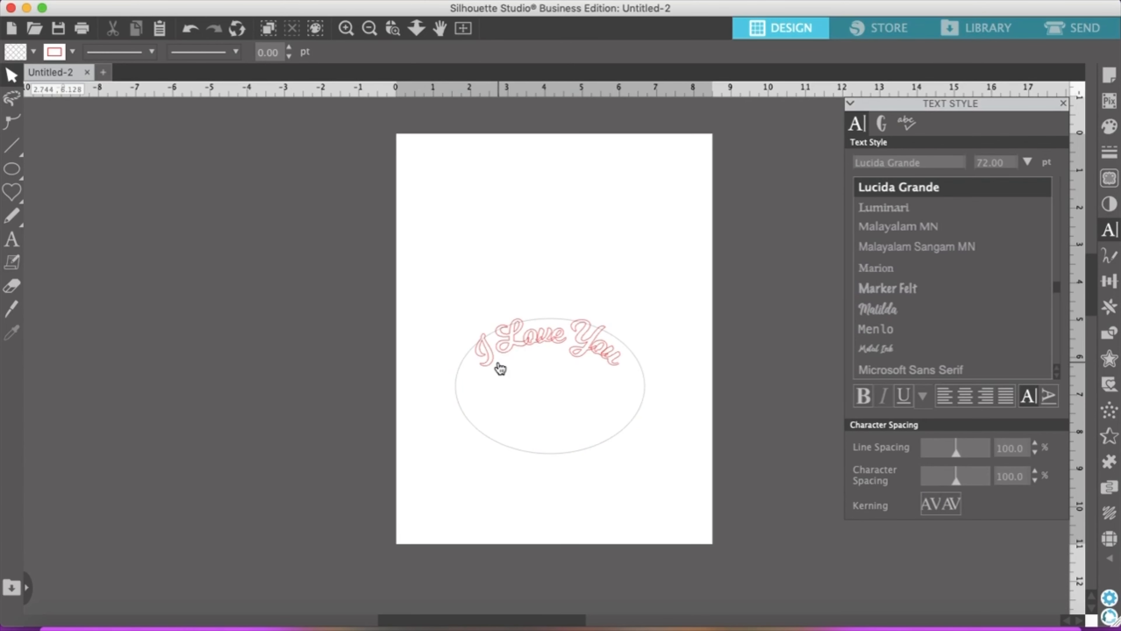